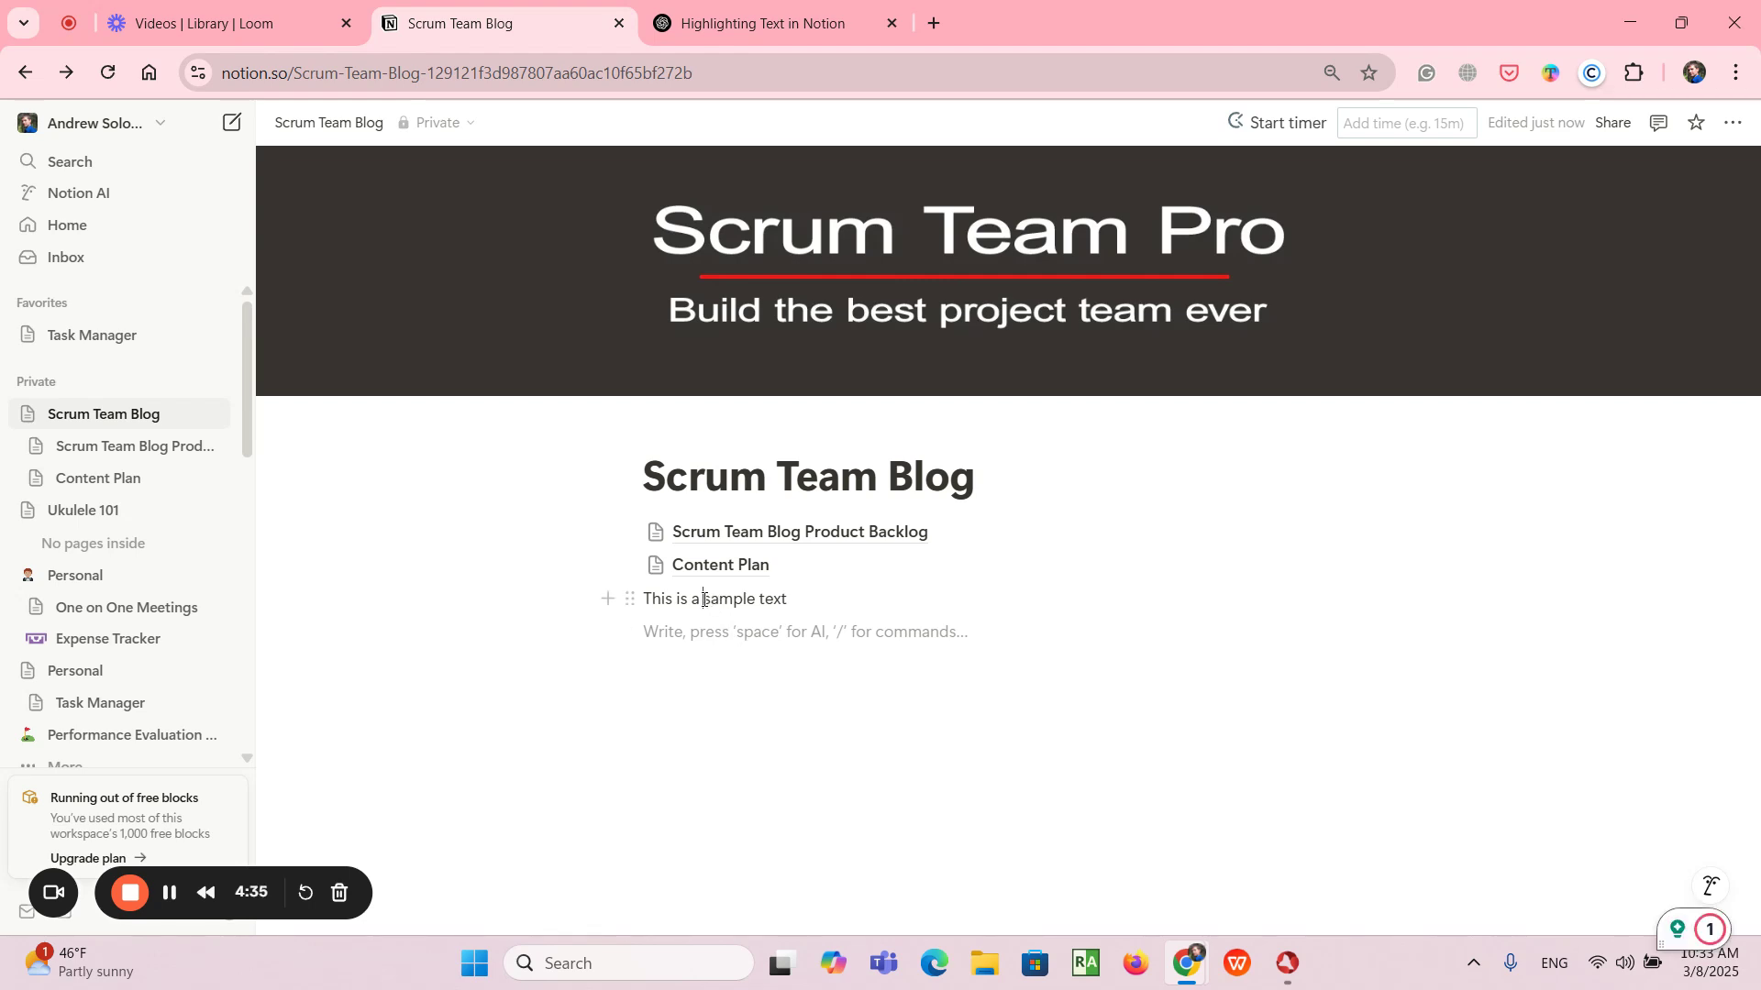
# - Highlight the word "sample" in the line "This is a sample text" with an orange background
pyautogui.moveTo(706, 599); pyautogui.dragTo(754, 598)
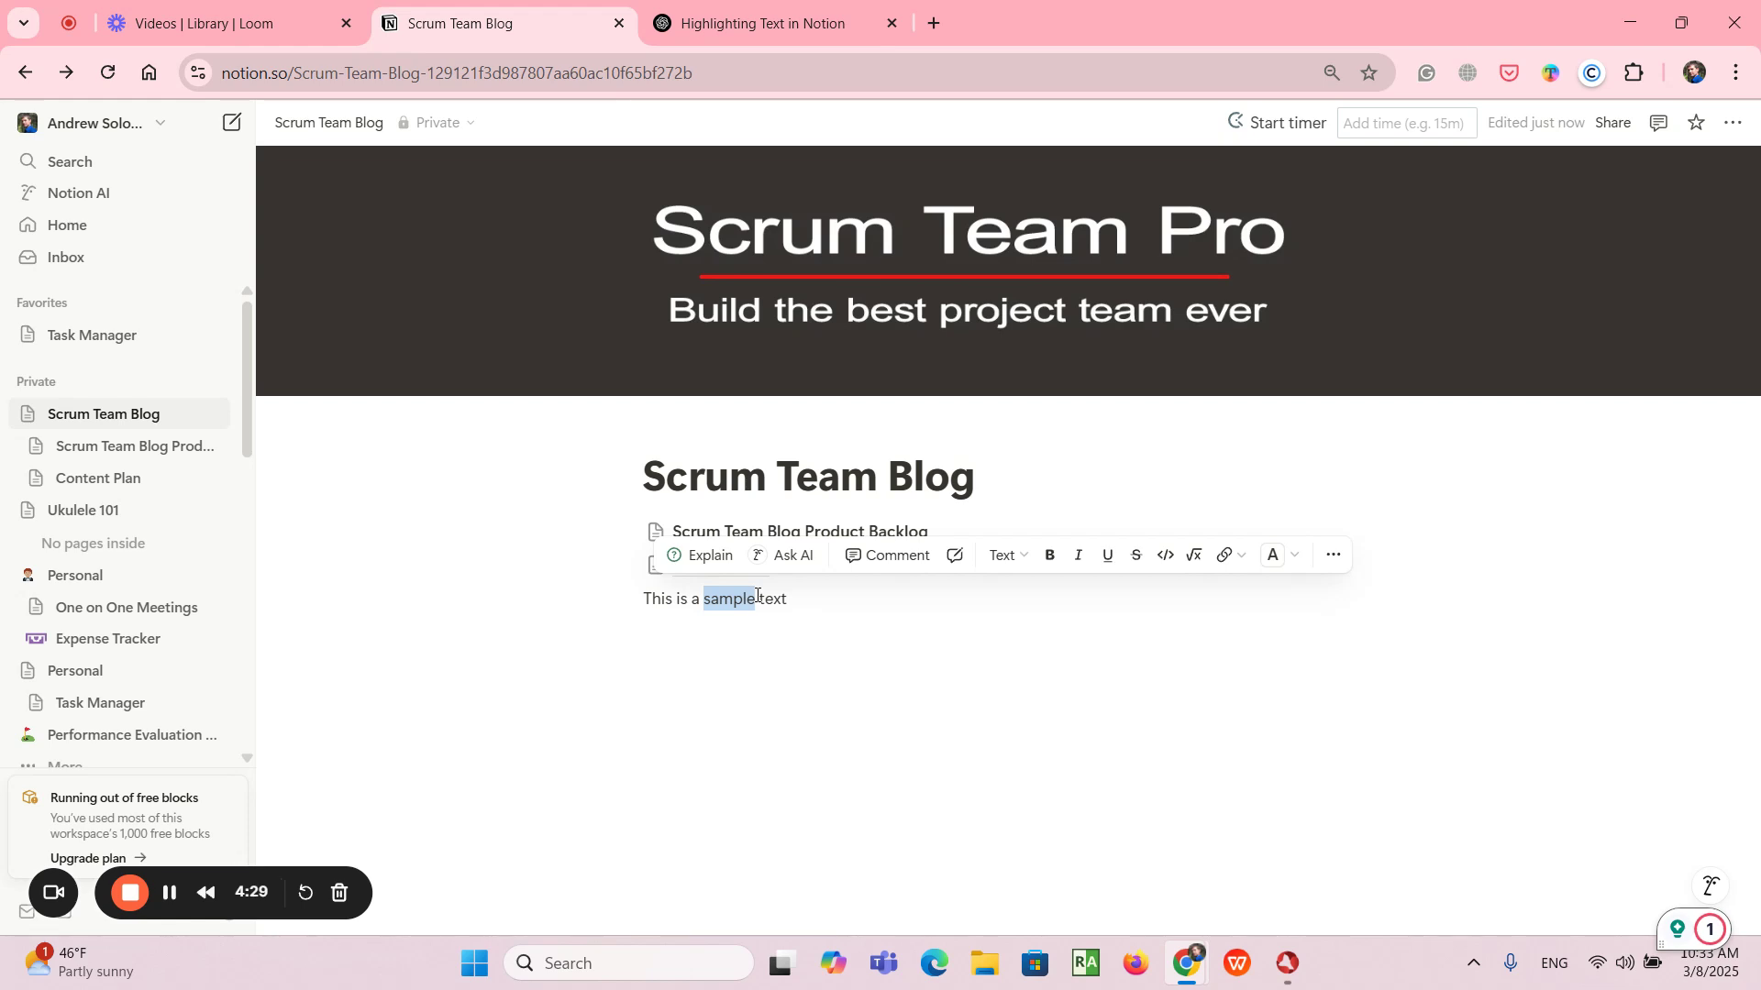
pyautogui.click(1292, 563)
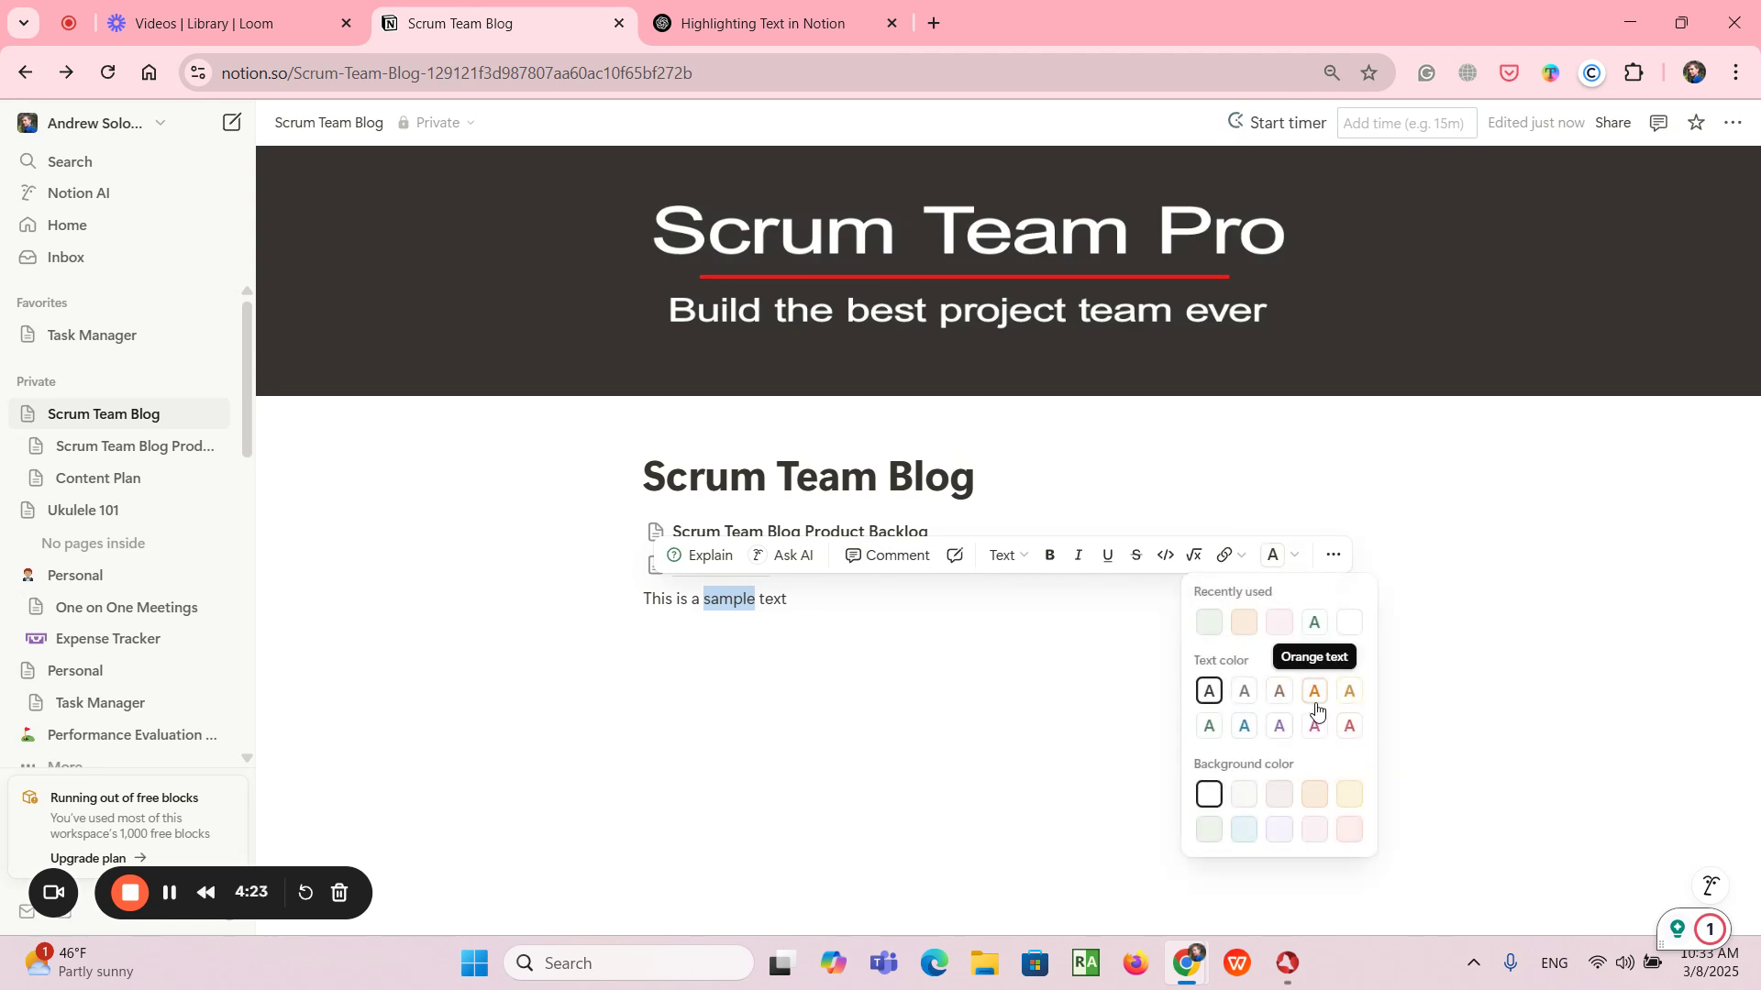
pyautogui.click(1318, 798)
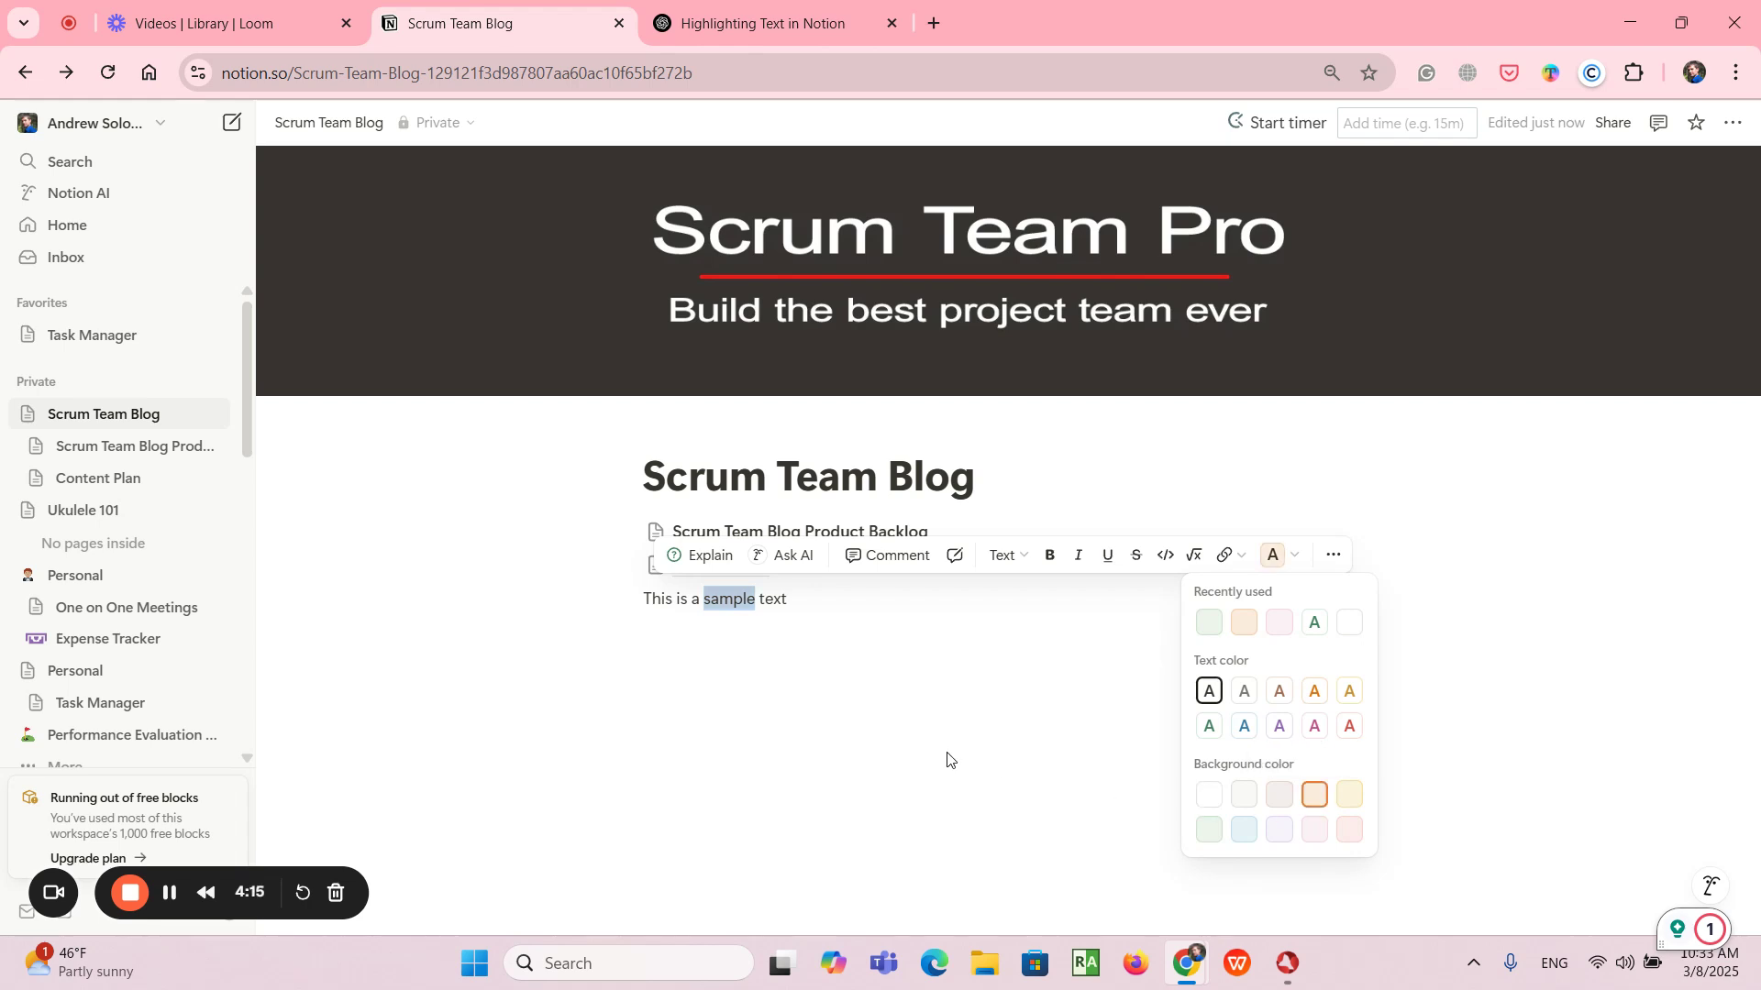
pyautogui.click(1460, 537)
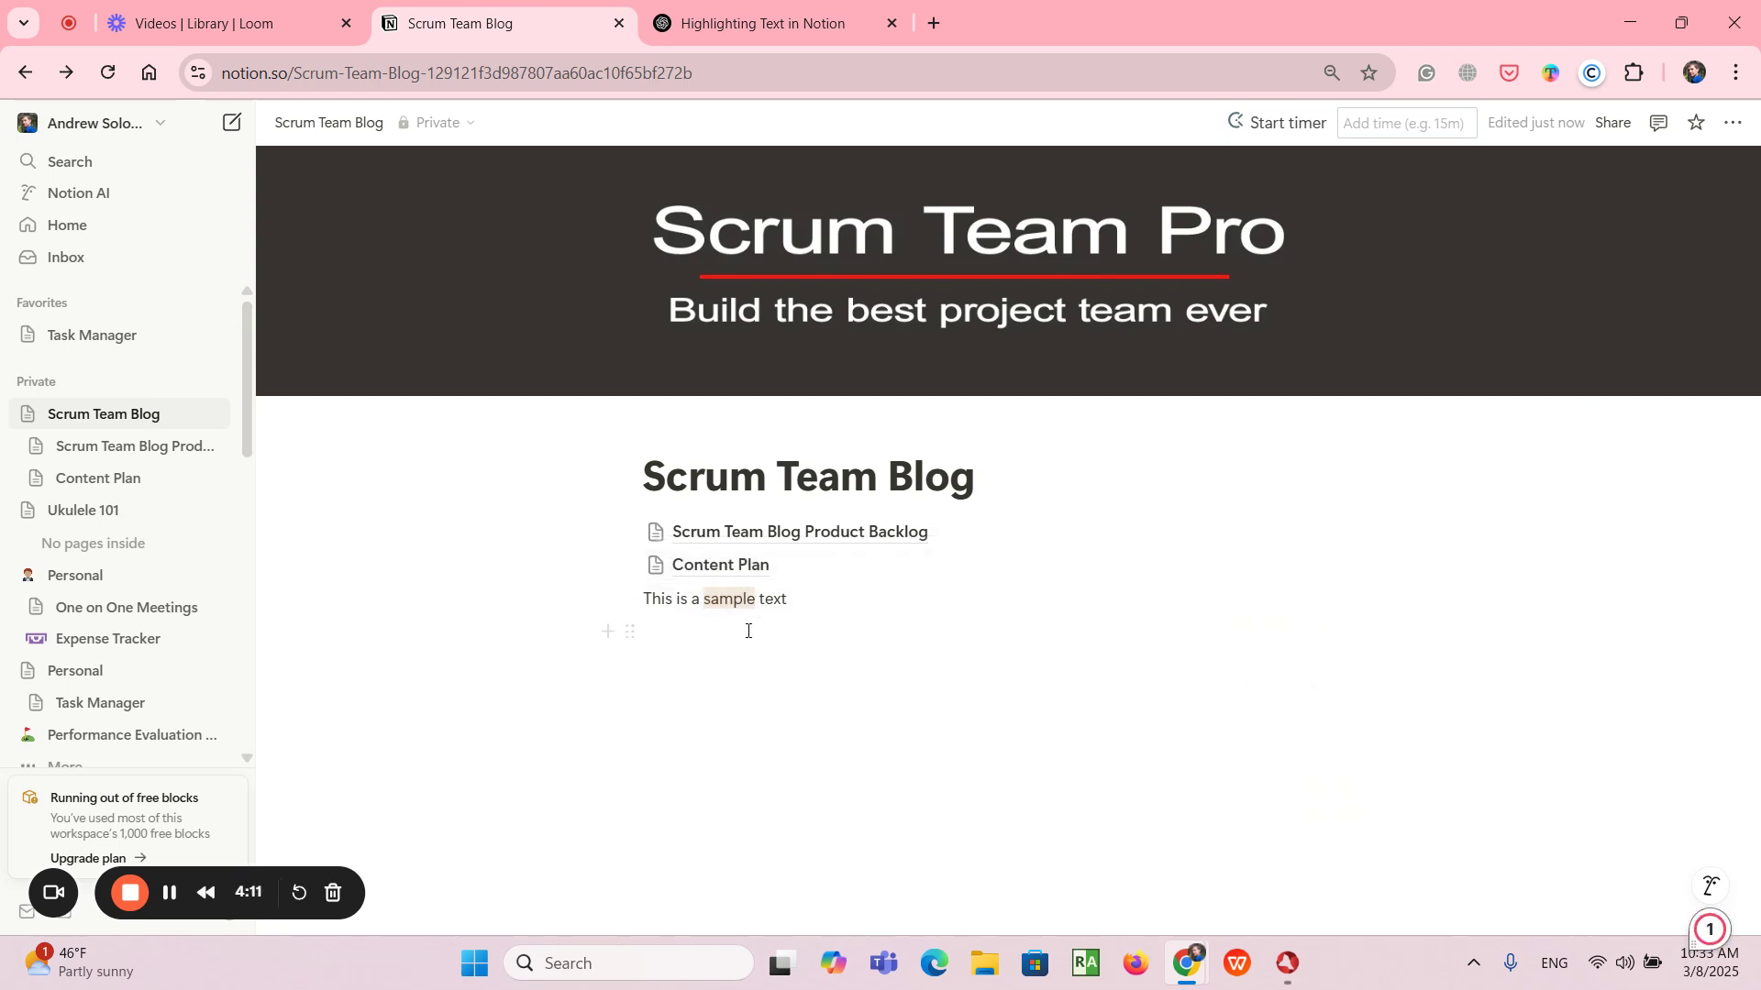
# - Give the empty line below the sample text a green background using the color command and enter "Text here" in it
pyautogui.click(680, 641)
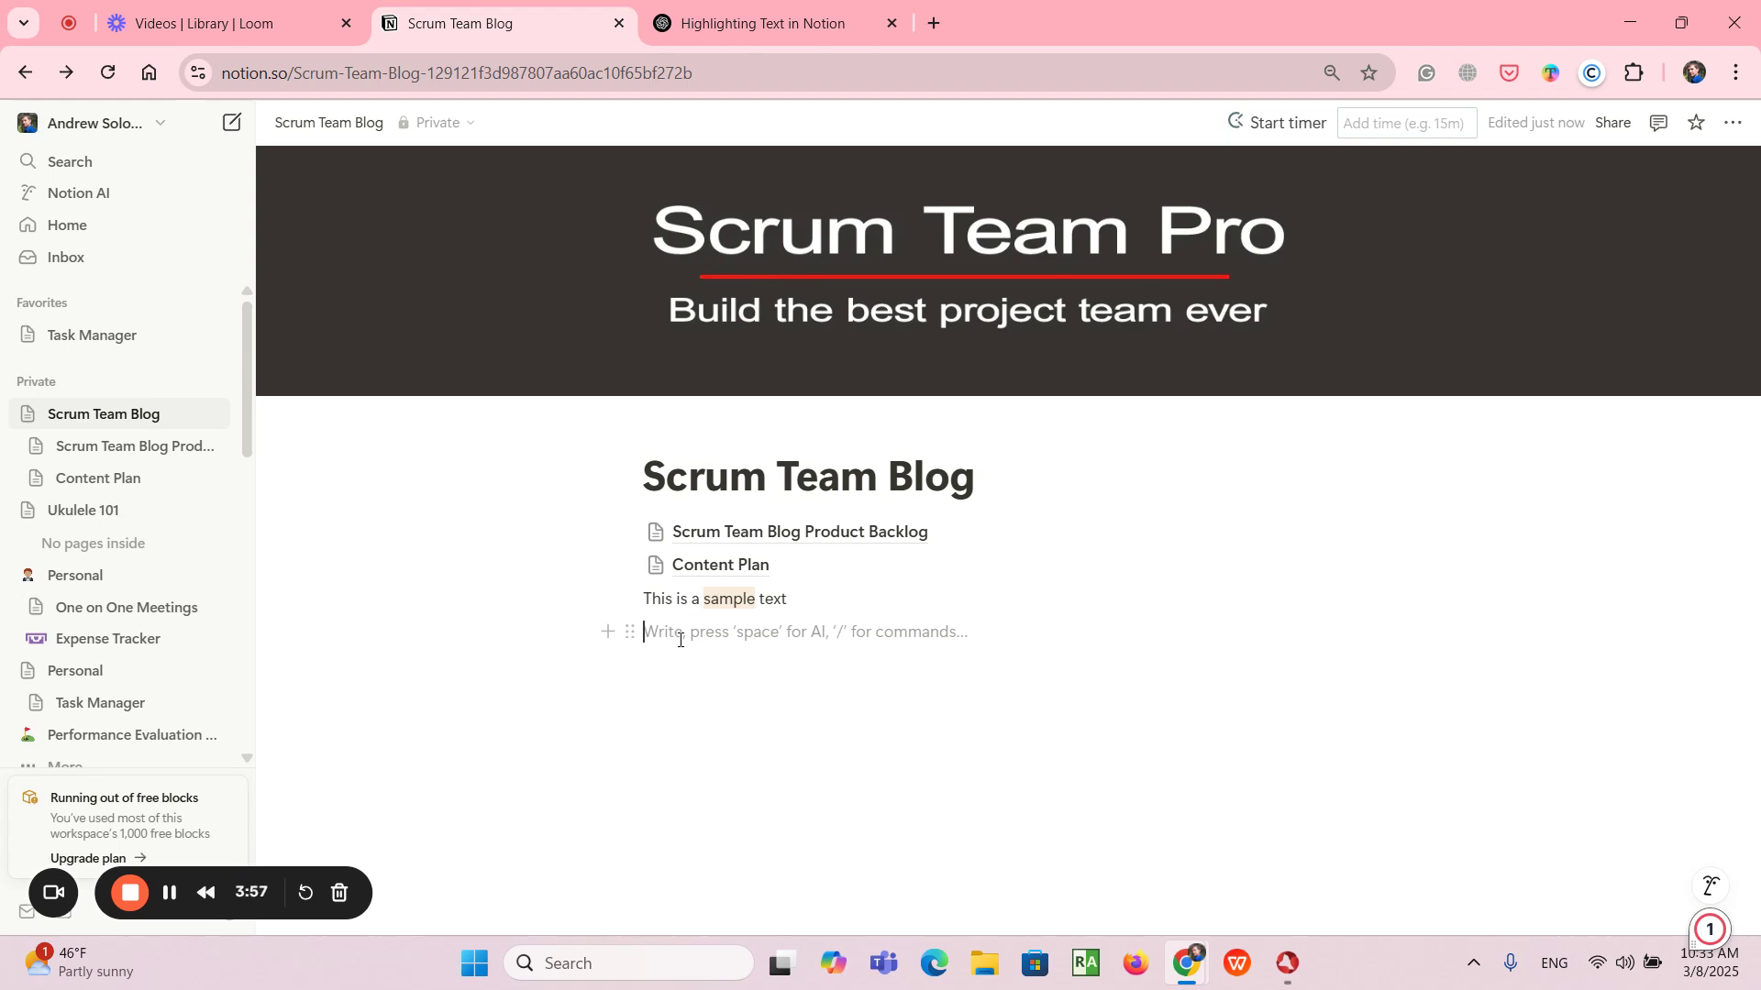
pyautogui.write('/color')
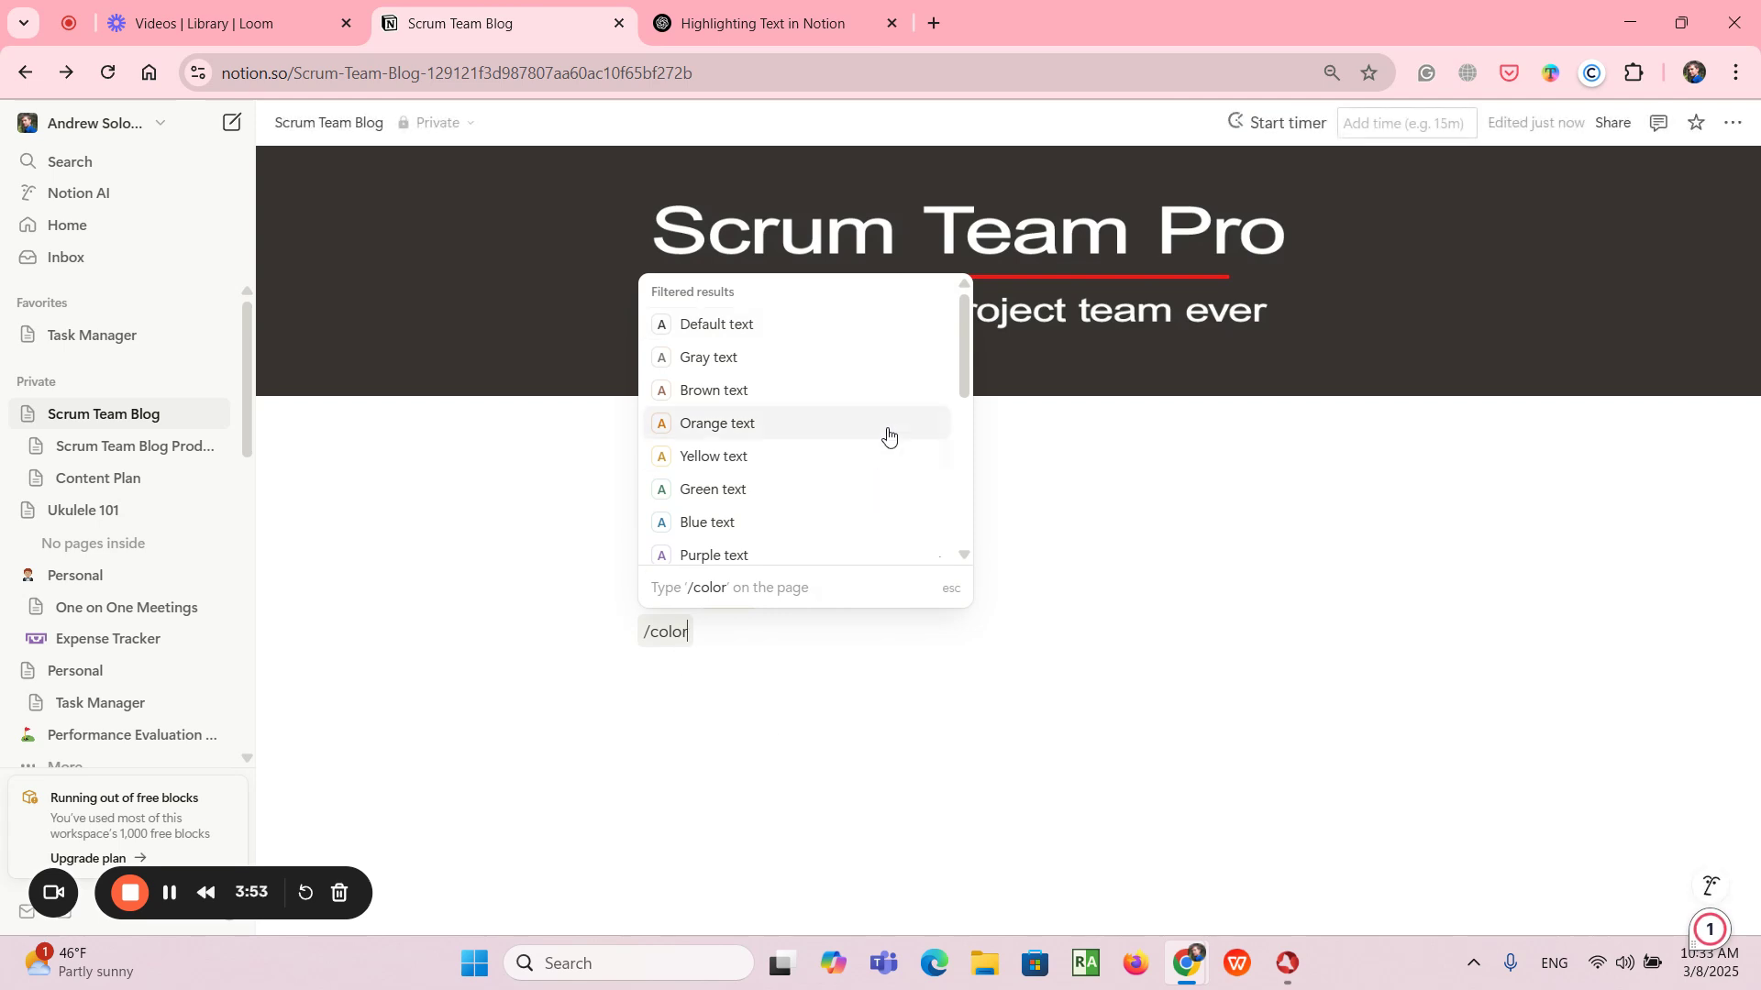
pyautogui.scroll(-3, 860, 409)
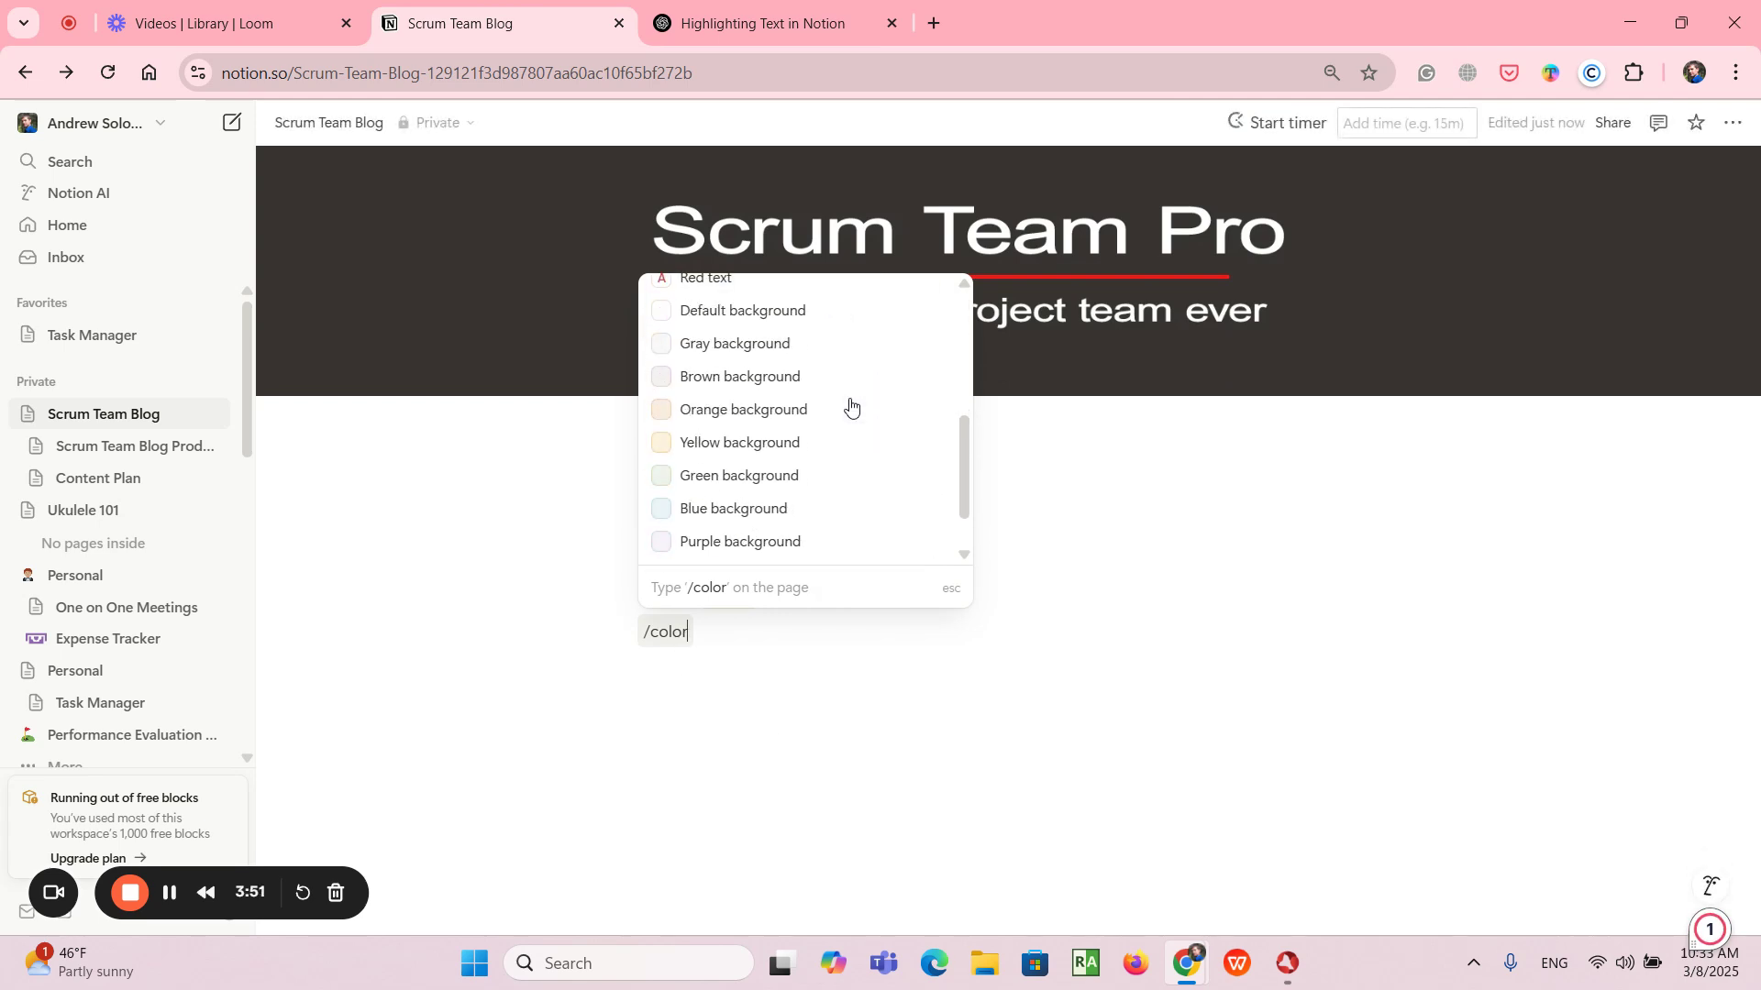
pyautogui.click(770, 484)
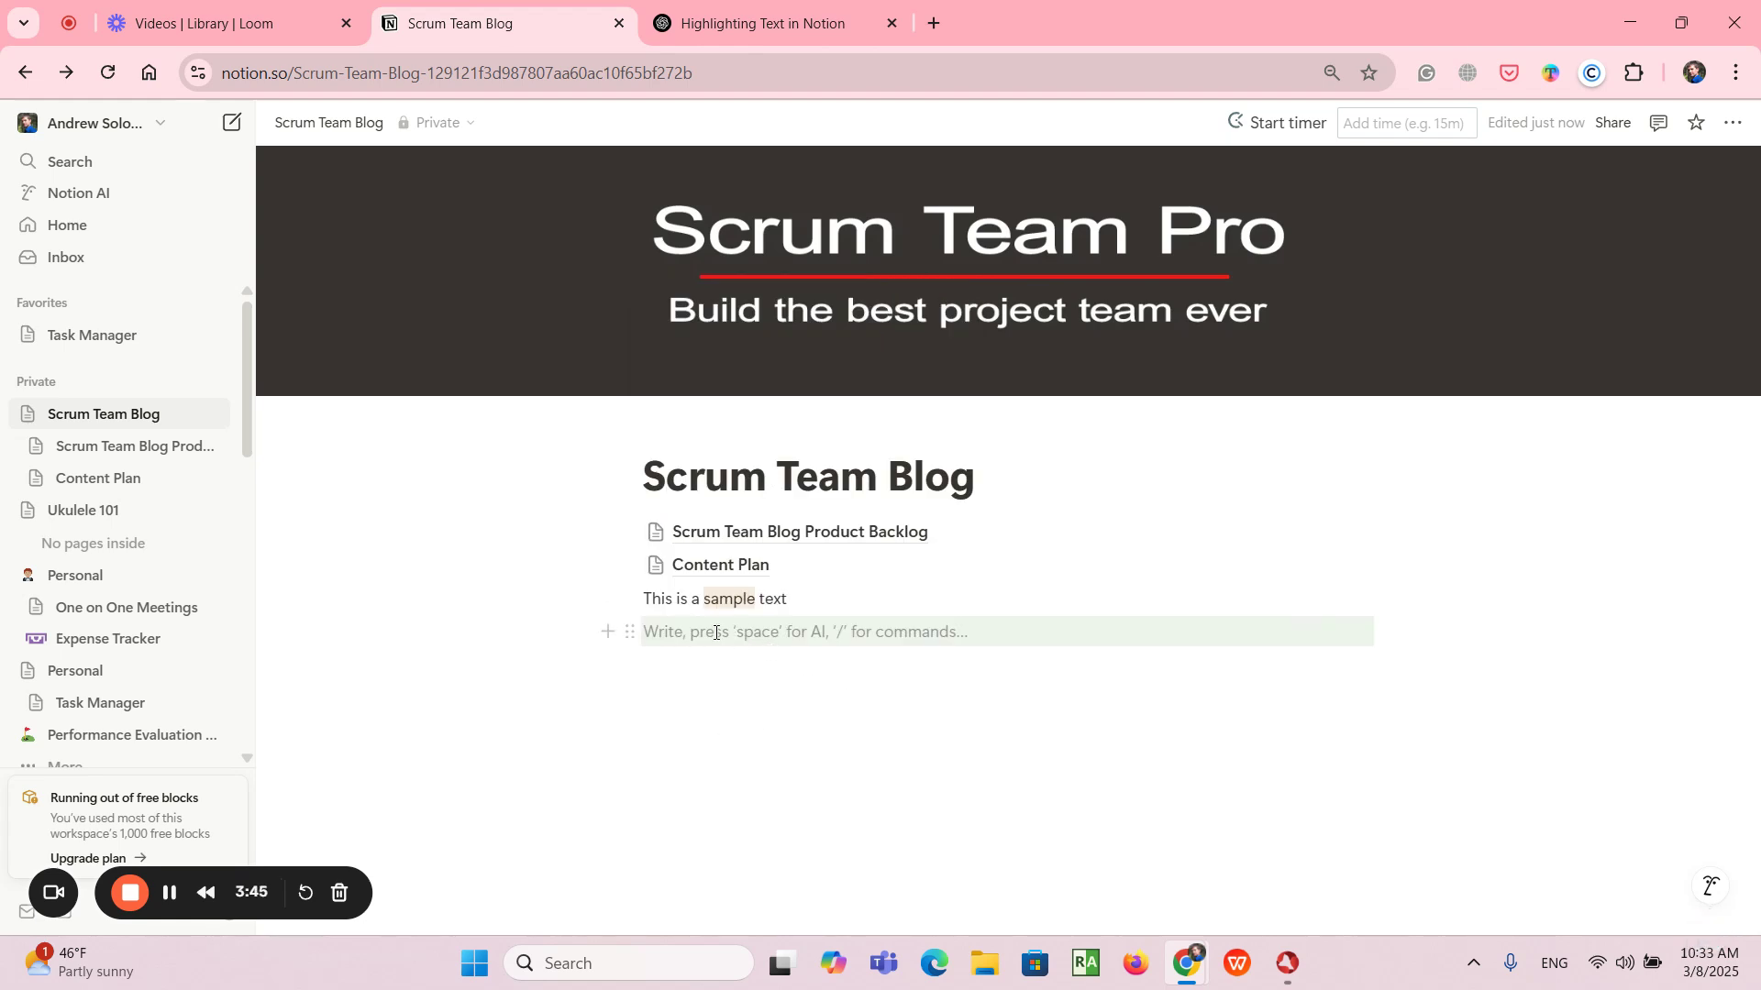
pyautogui.write('Text')
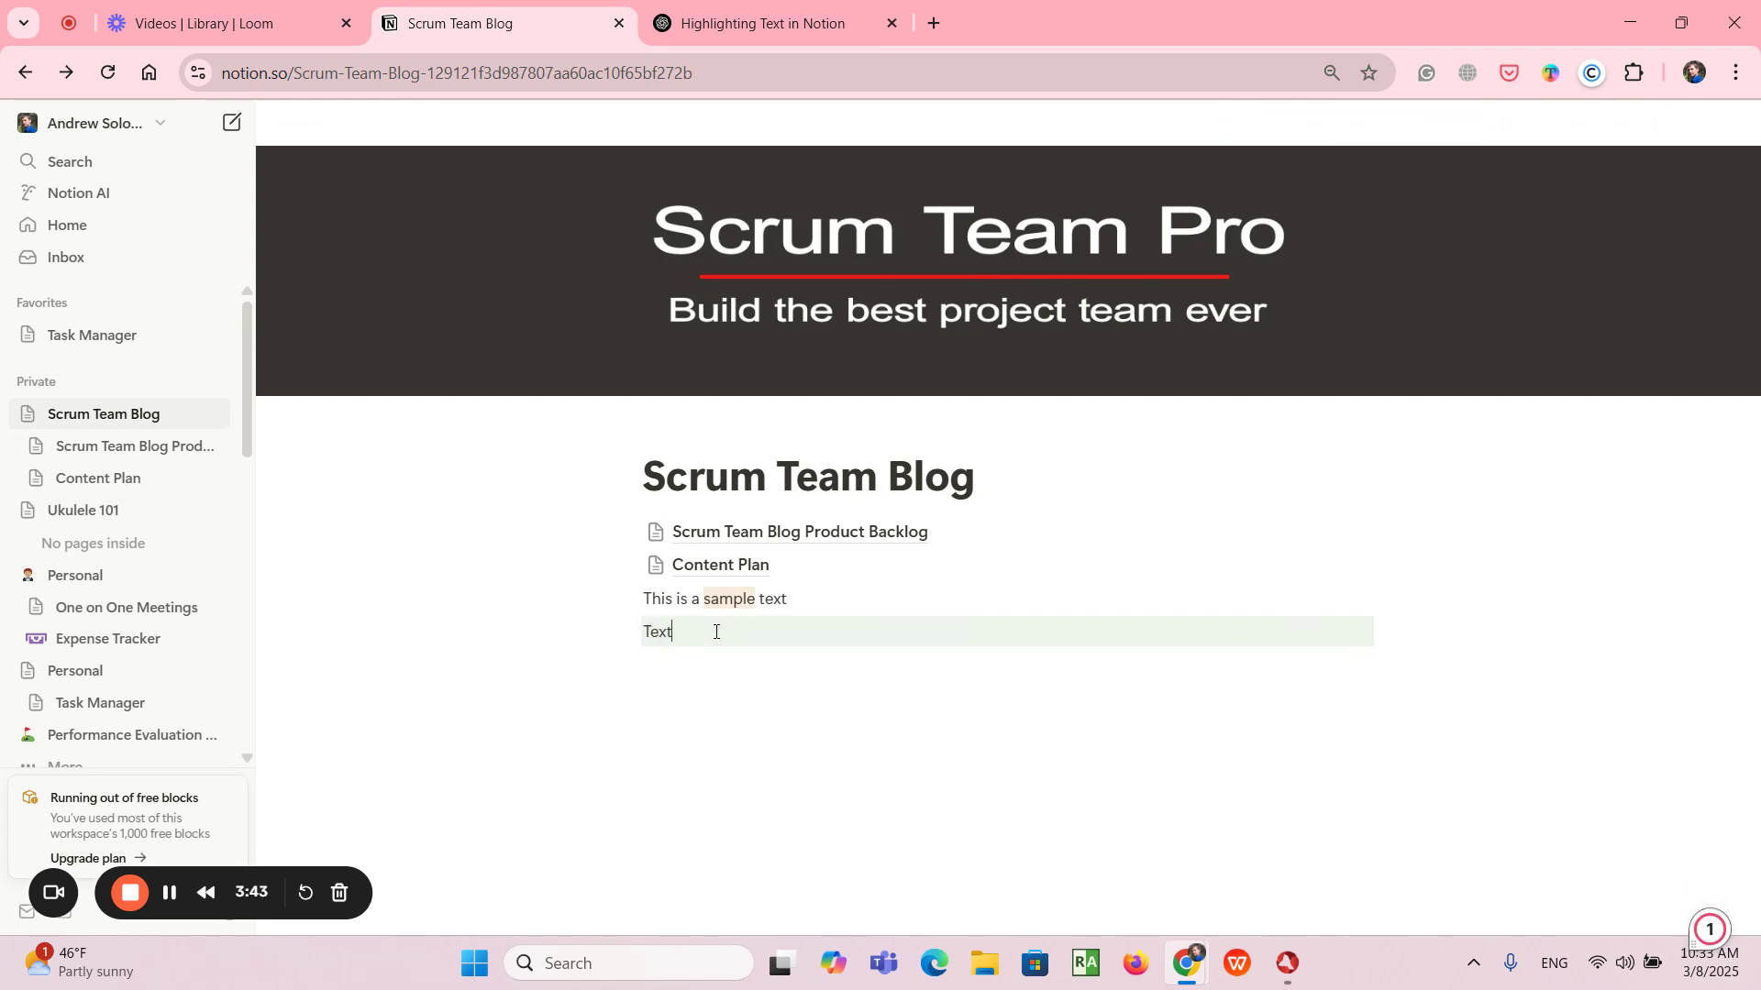
pyautogui.write(' here')
pyautogui.press('Return')
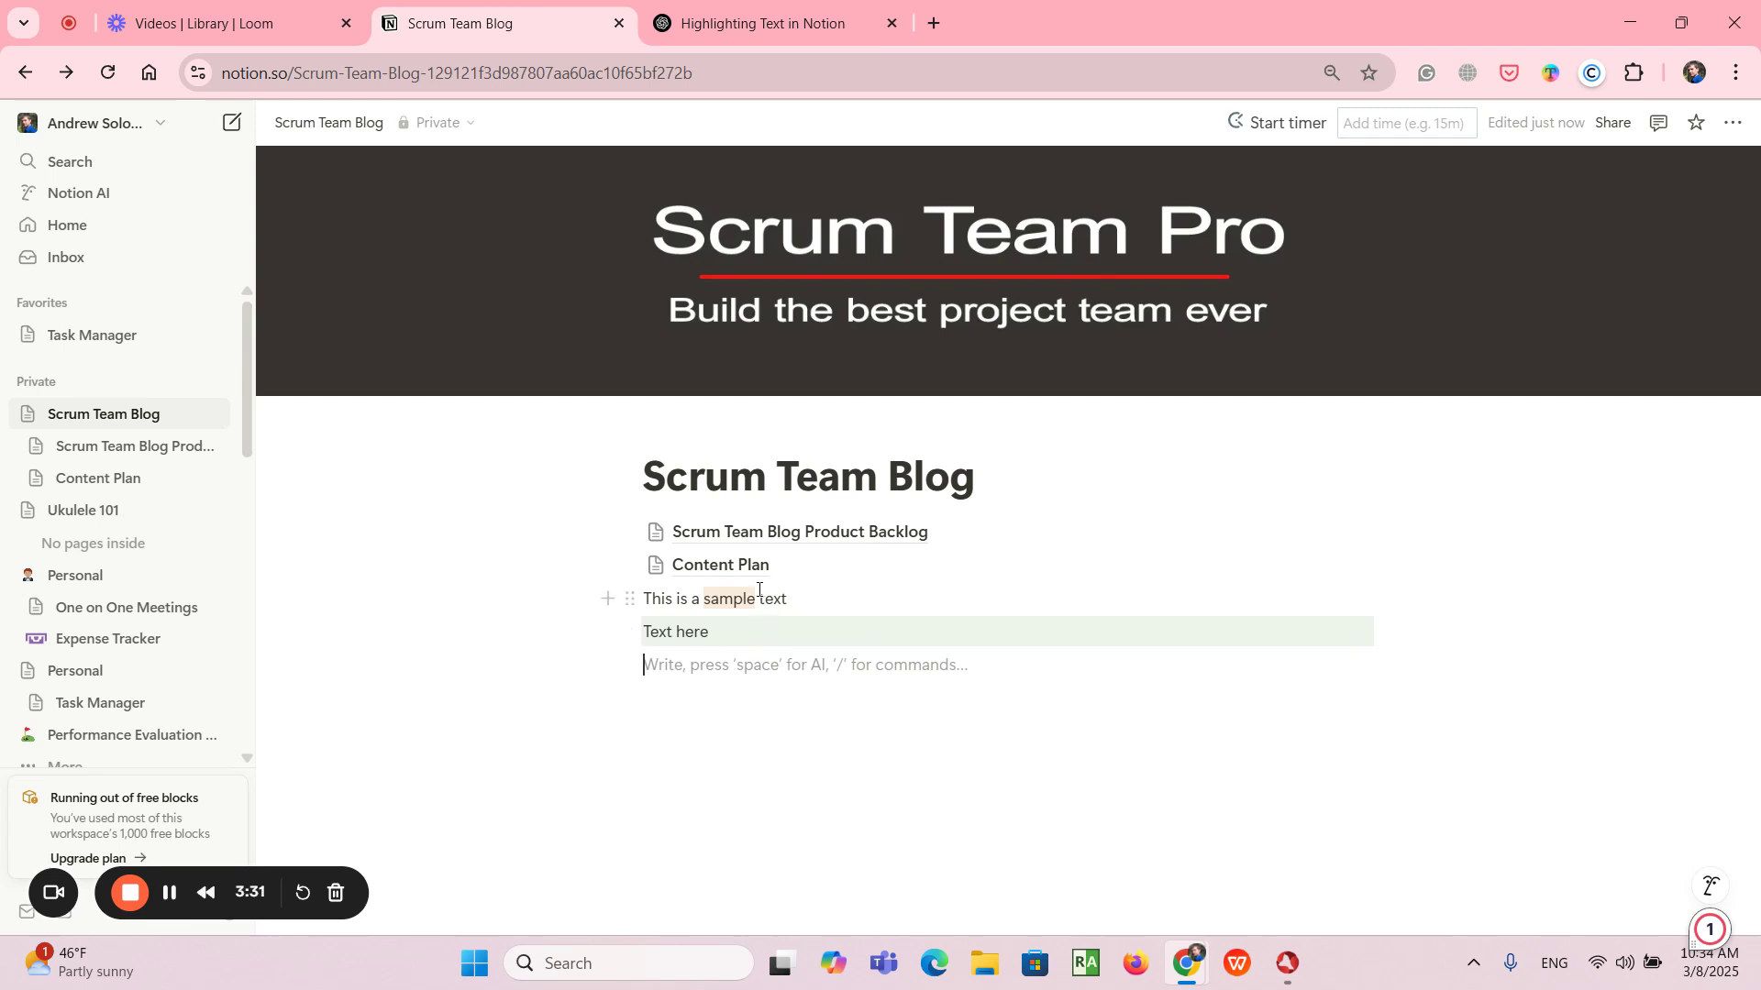
# - Apply the last-used highlight color to the word "text" in the sample line
pyautogui.moveTo(760, 598); pyautogui.dragTo(785, 592)
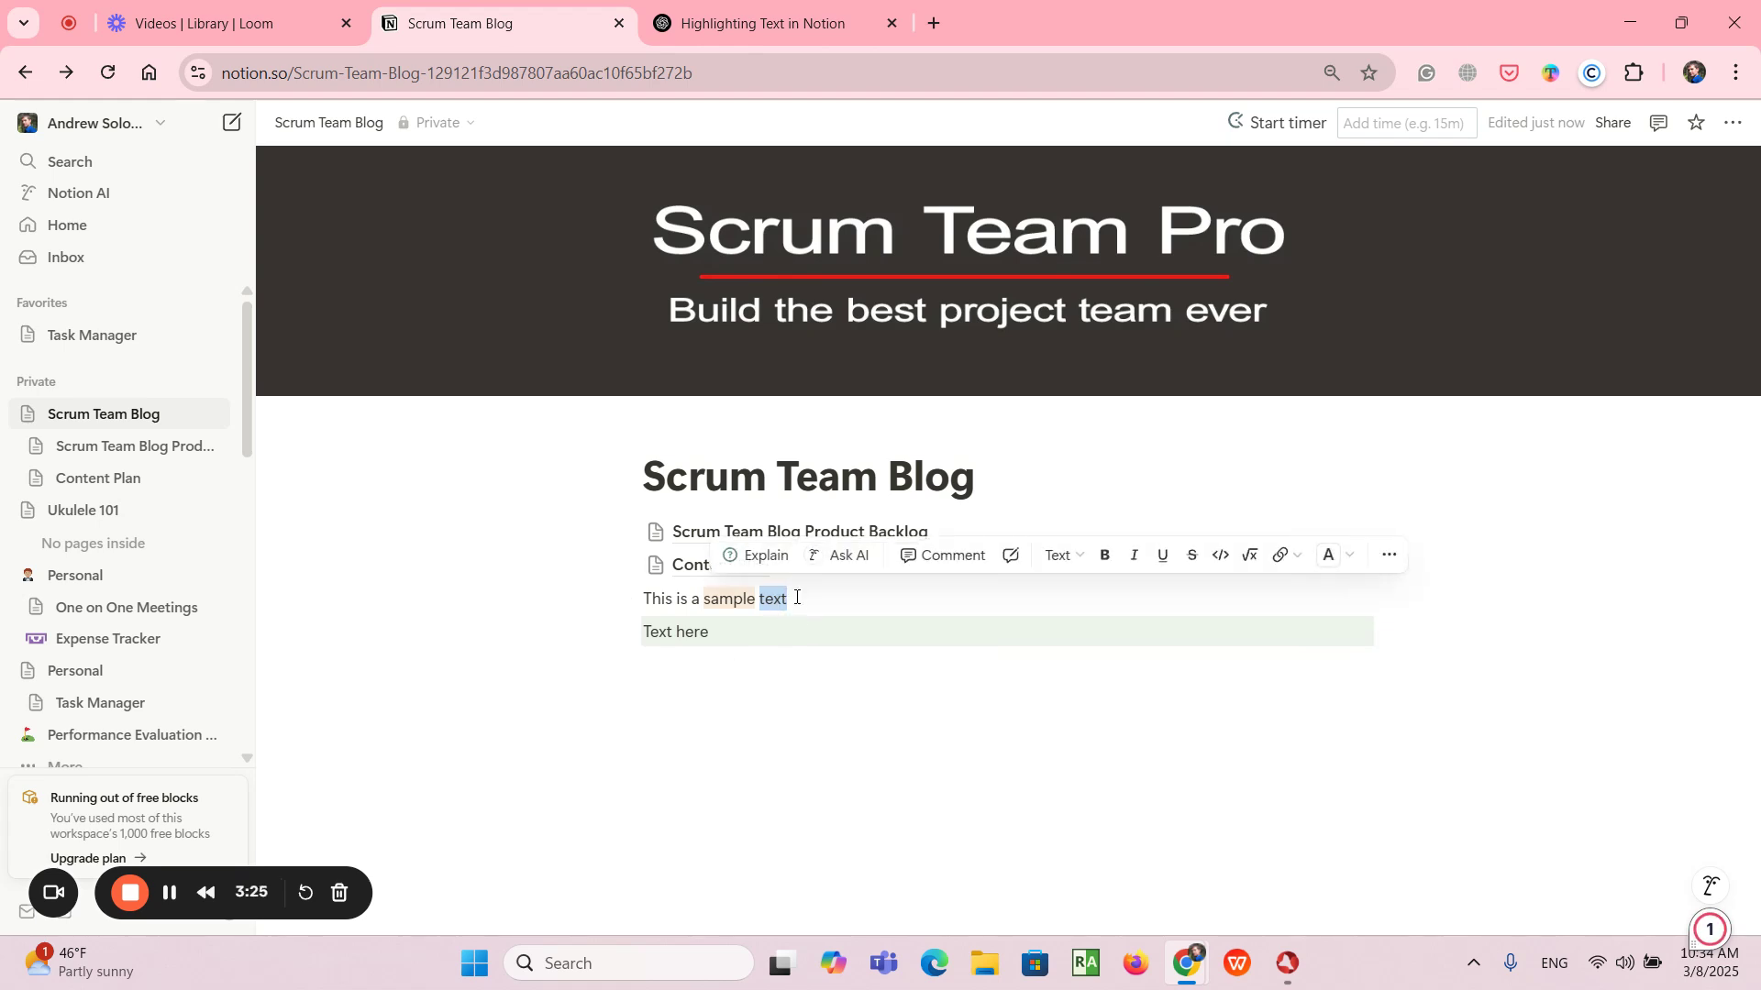
pyautogui.hotkey('ctrl', 'shift', 'h')
pyautogui.click(880, 670)
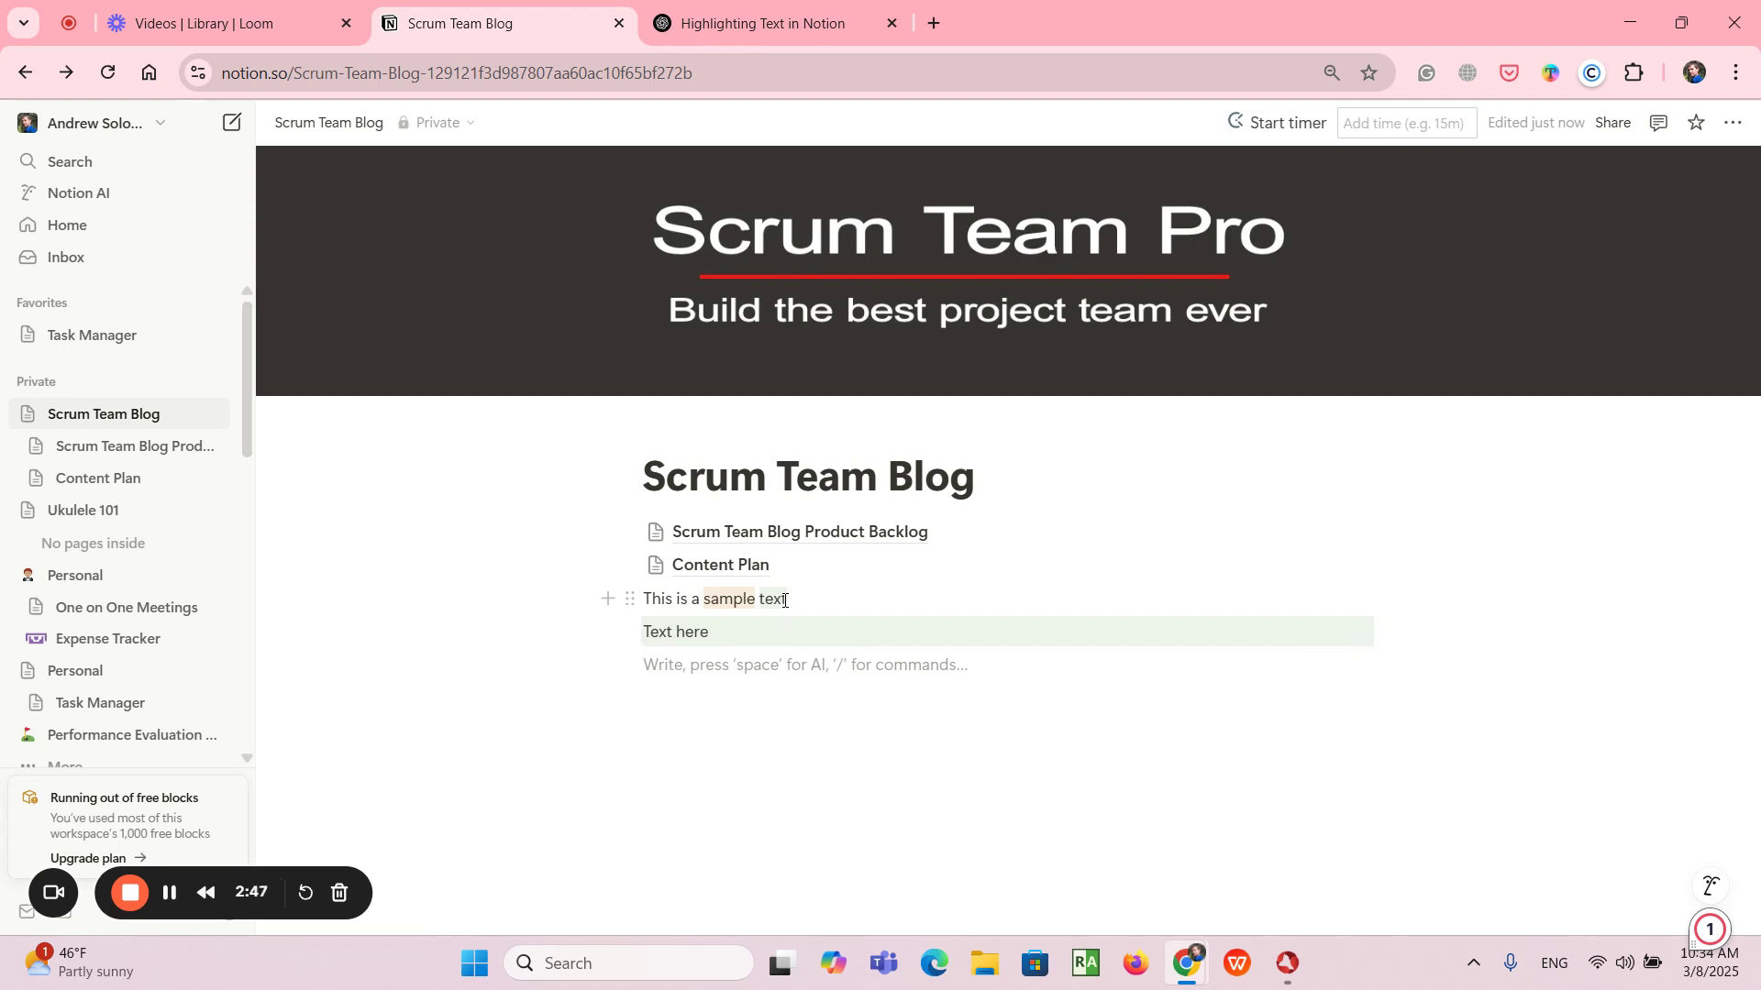
# - Set the empty block below "Text here" to a blue background
pyautogui.click(630, 666)
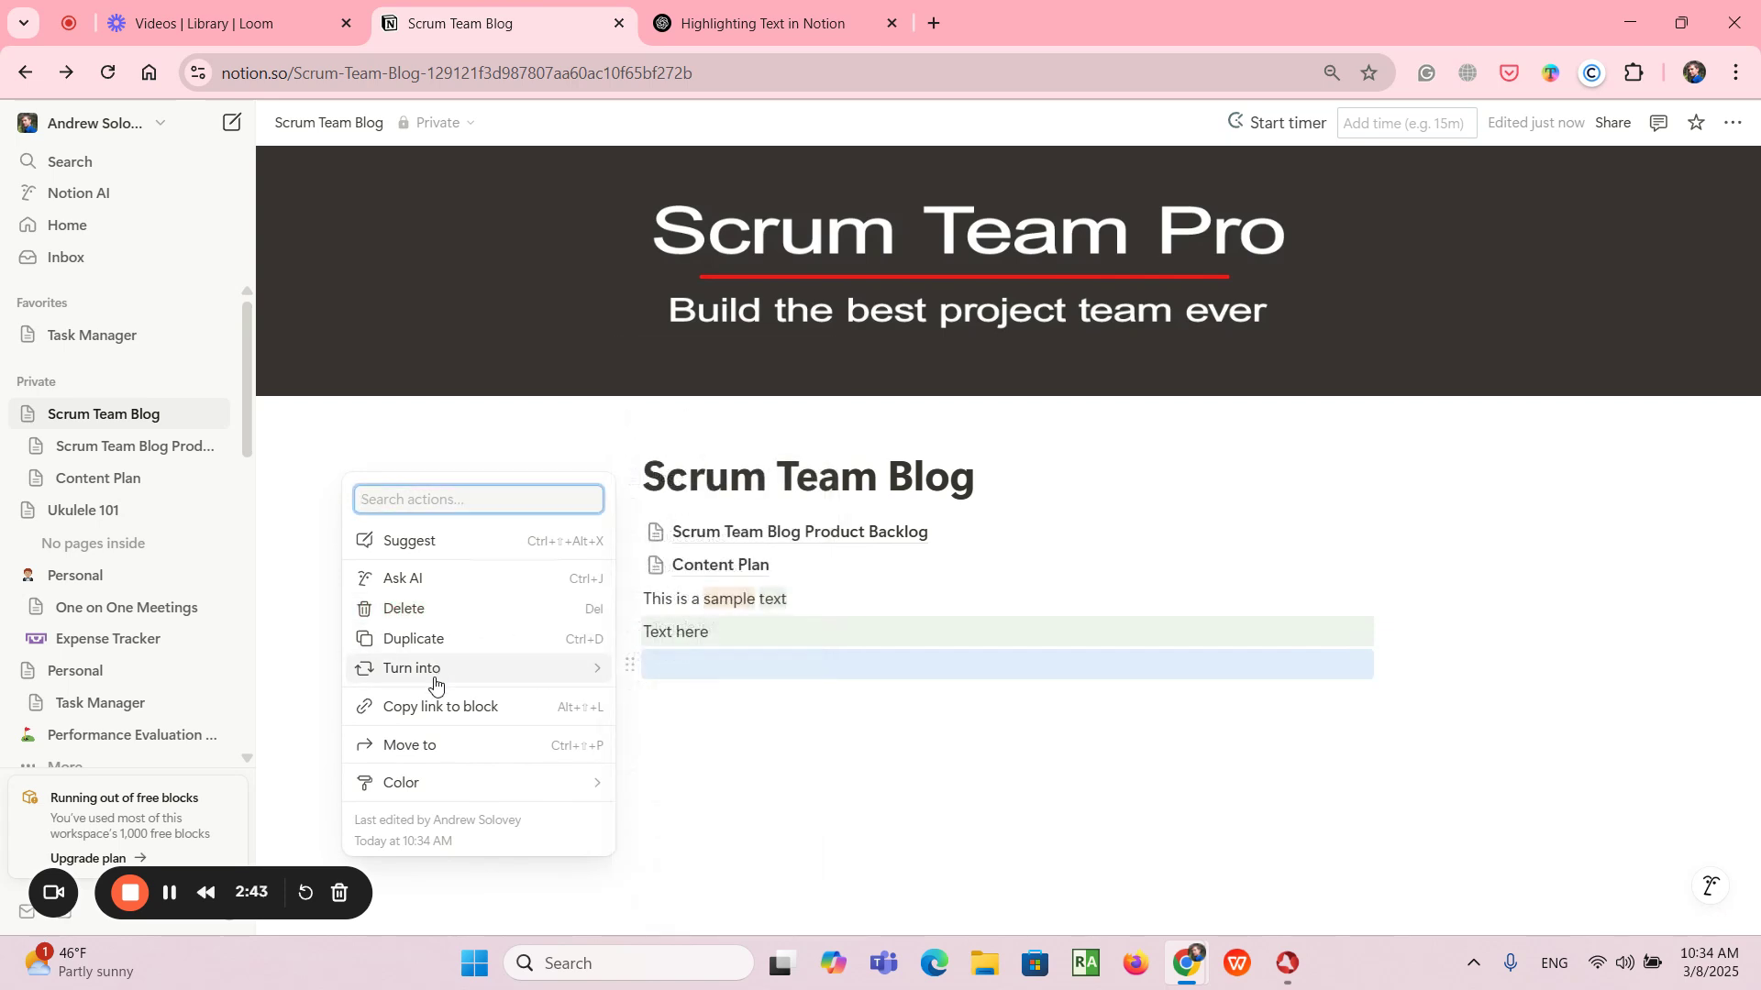
pyautogui.click(1155, 750)
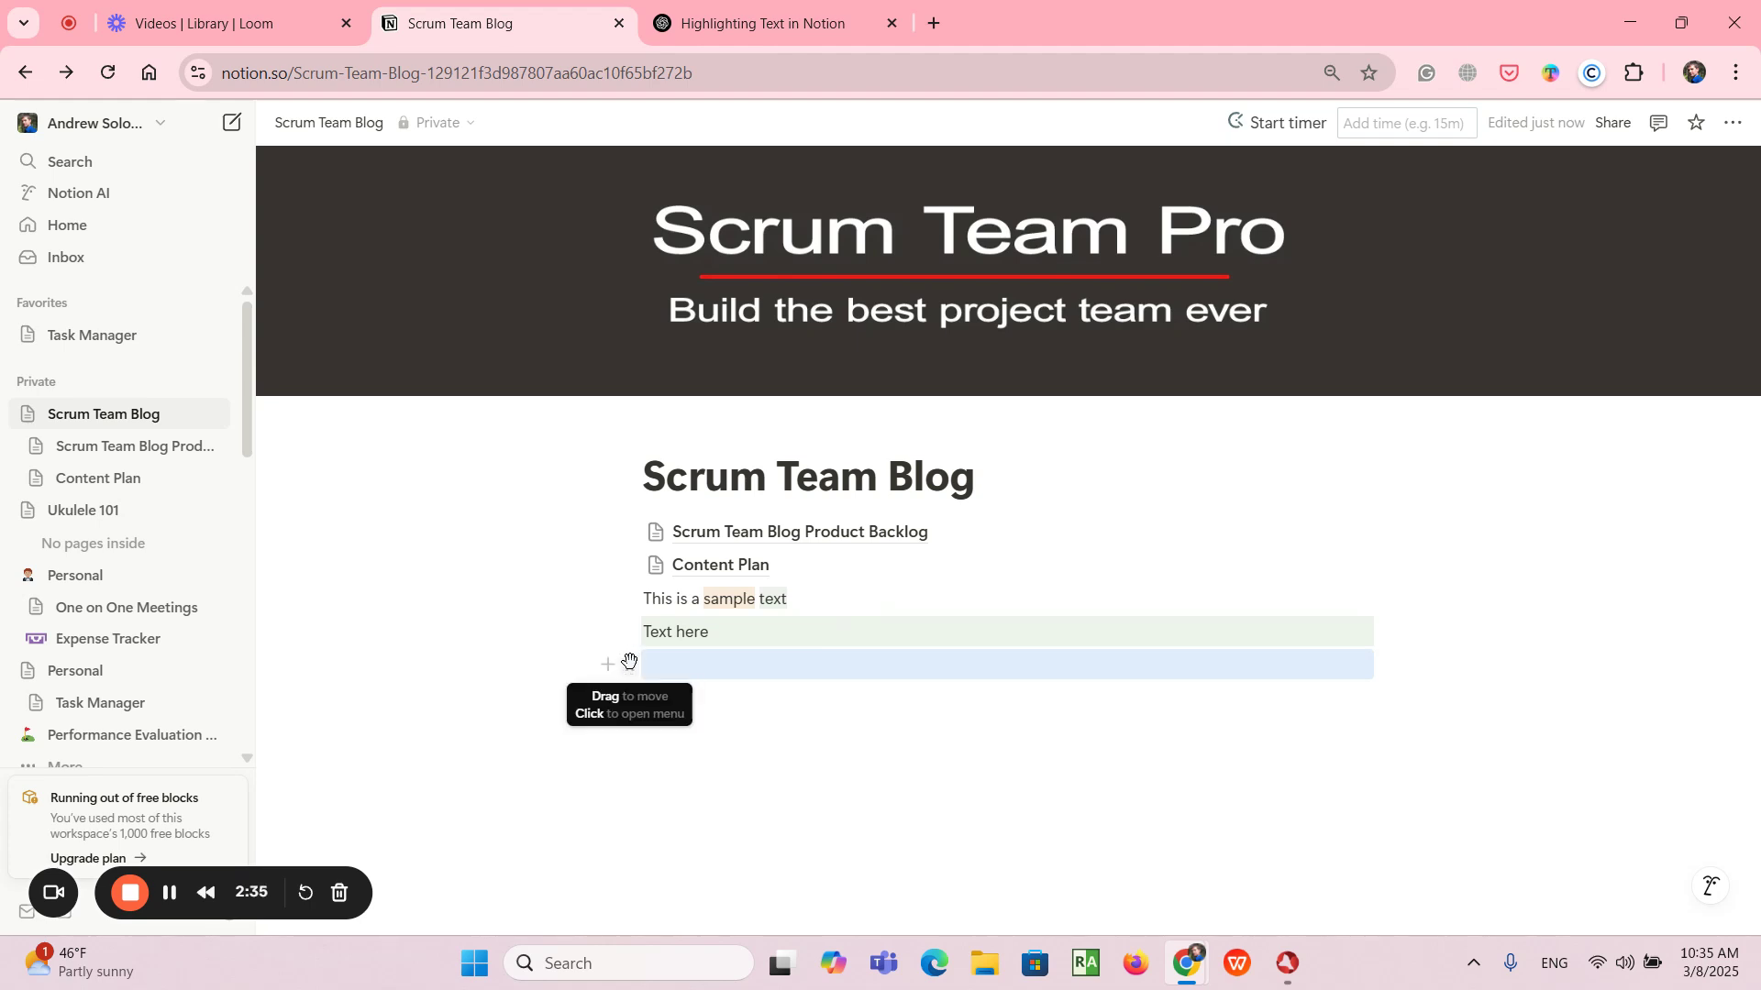
pyautogui.click(629, 664)
pyautogui.moveTo(475, 684)
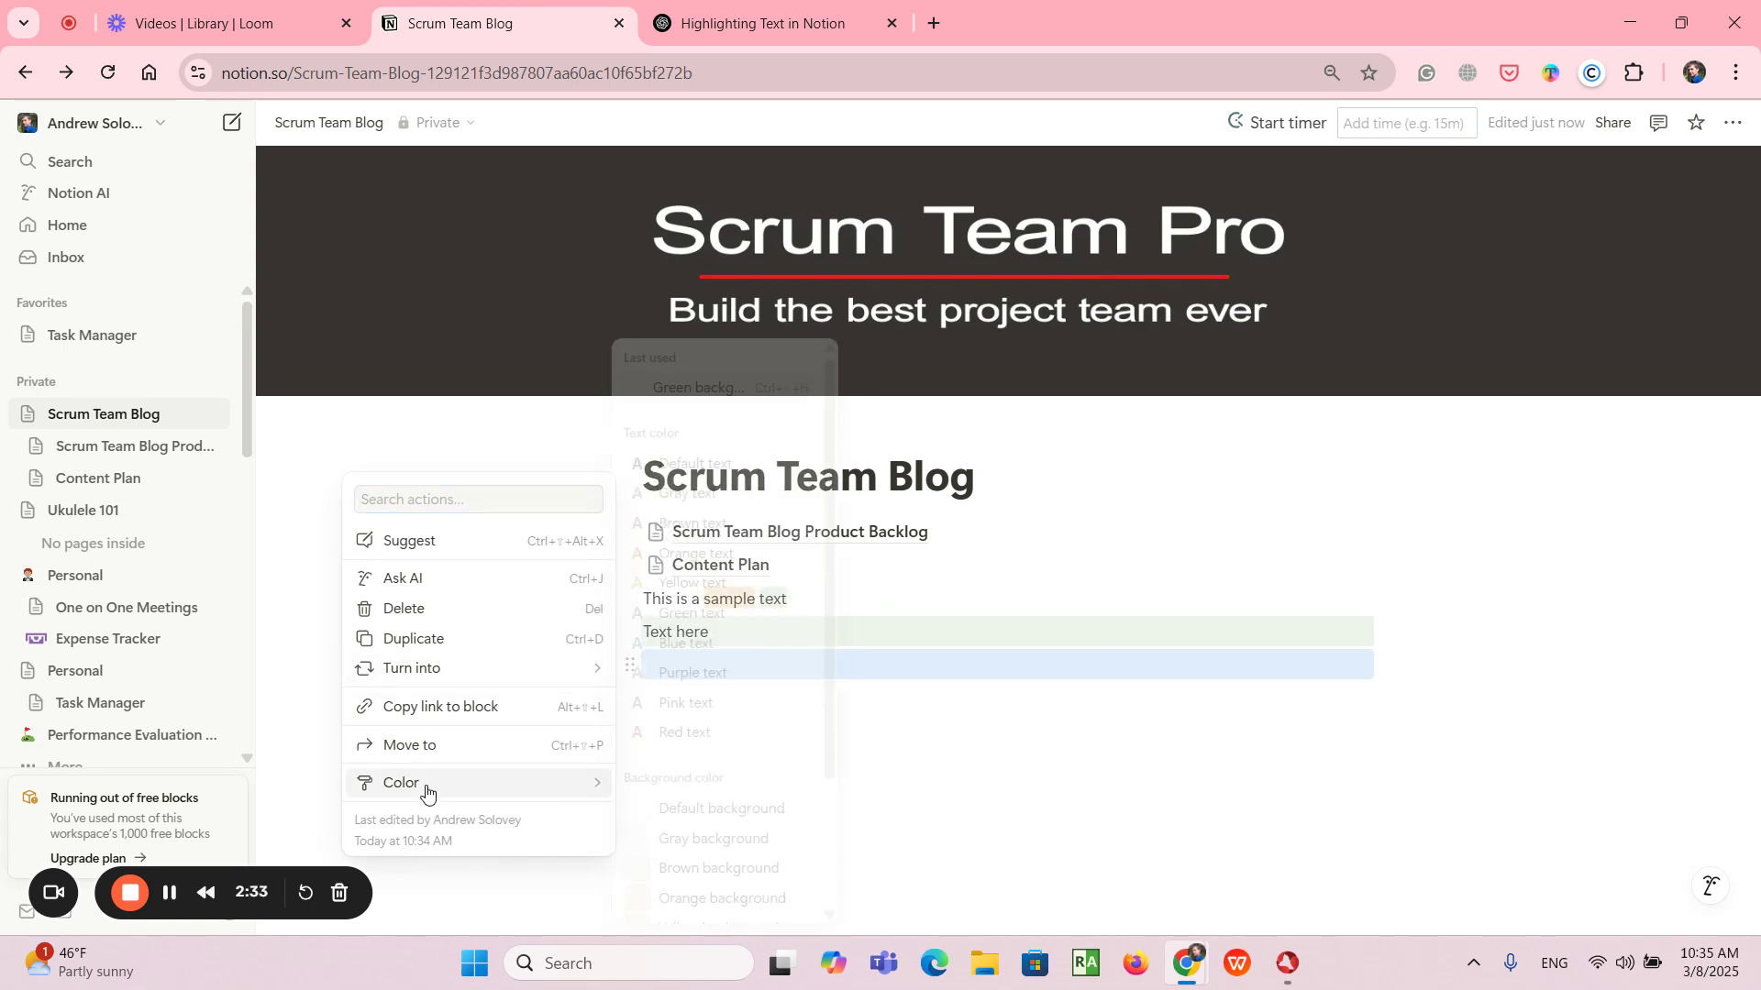
pyautogui.moveTo(550, 784)
pyautogui.scroll(-1, 692, 839)
pyautogui.scroll(-1, 692, 842)
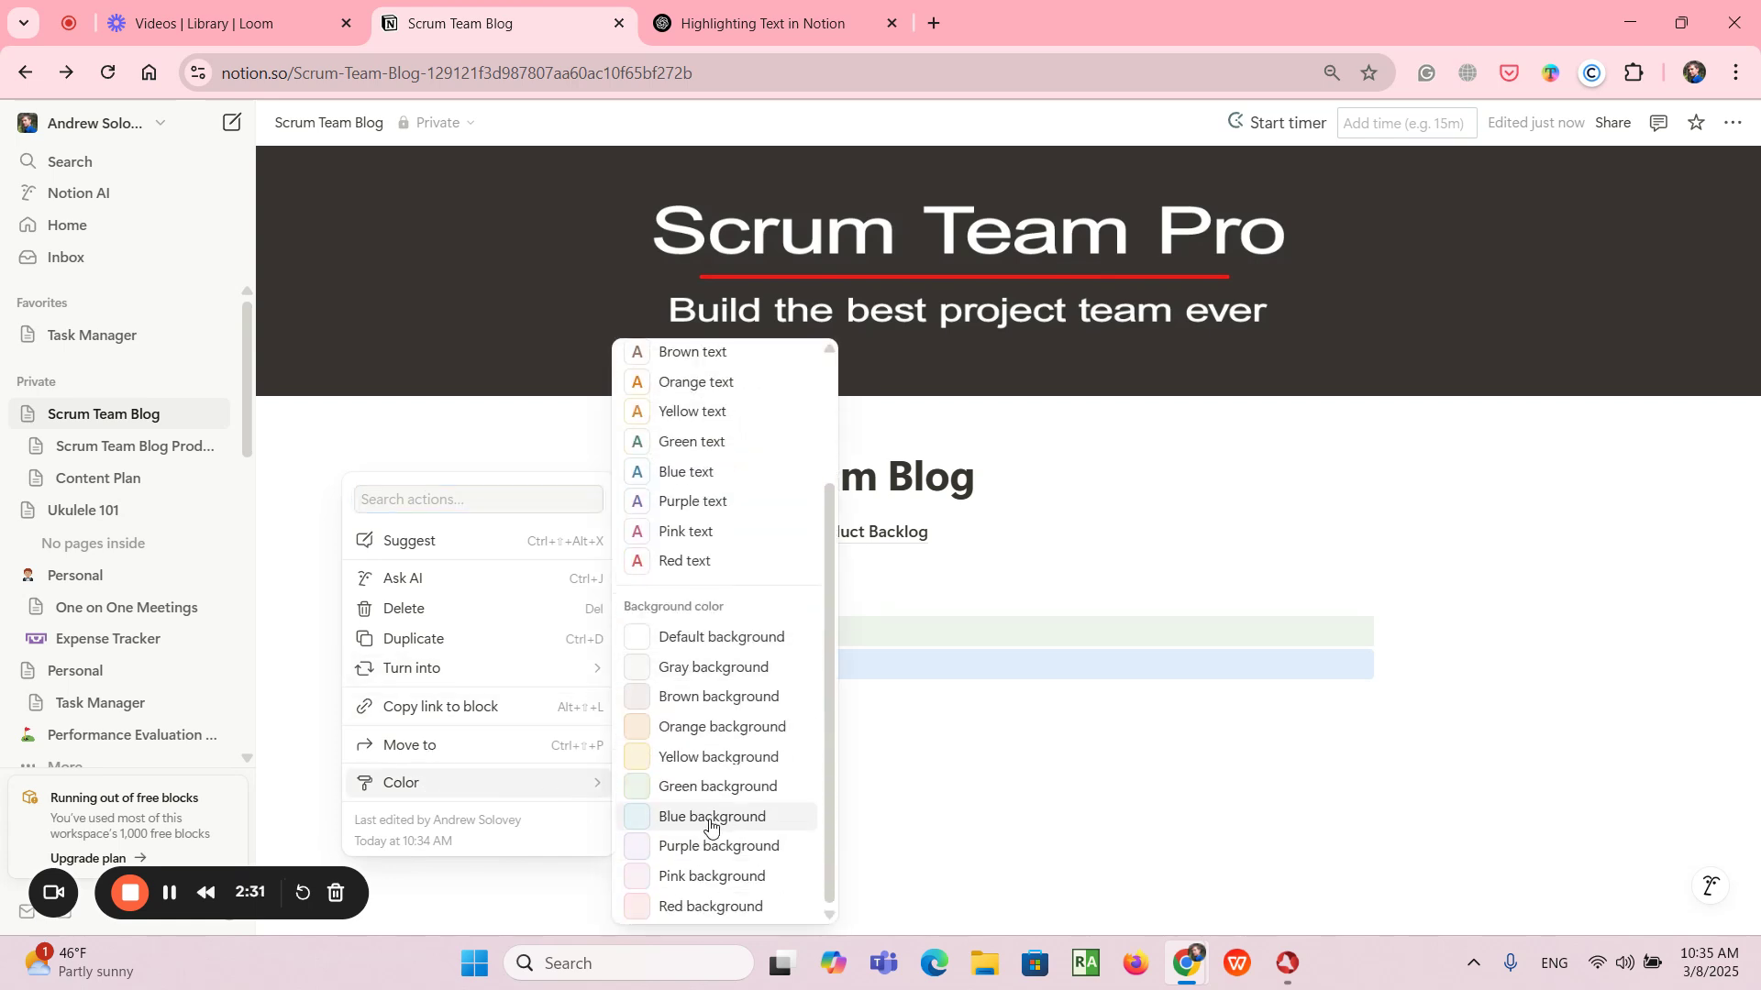
pyautogui.click(705, 819)
pyautogui.click(1230, 751)
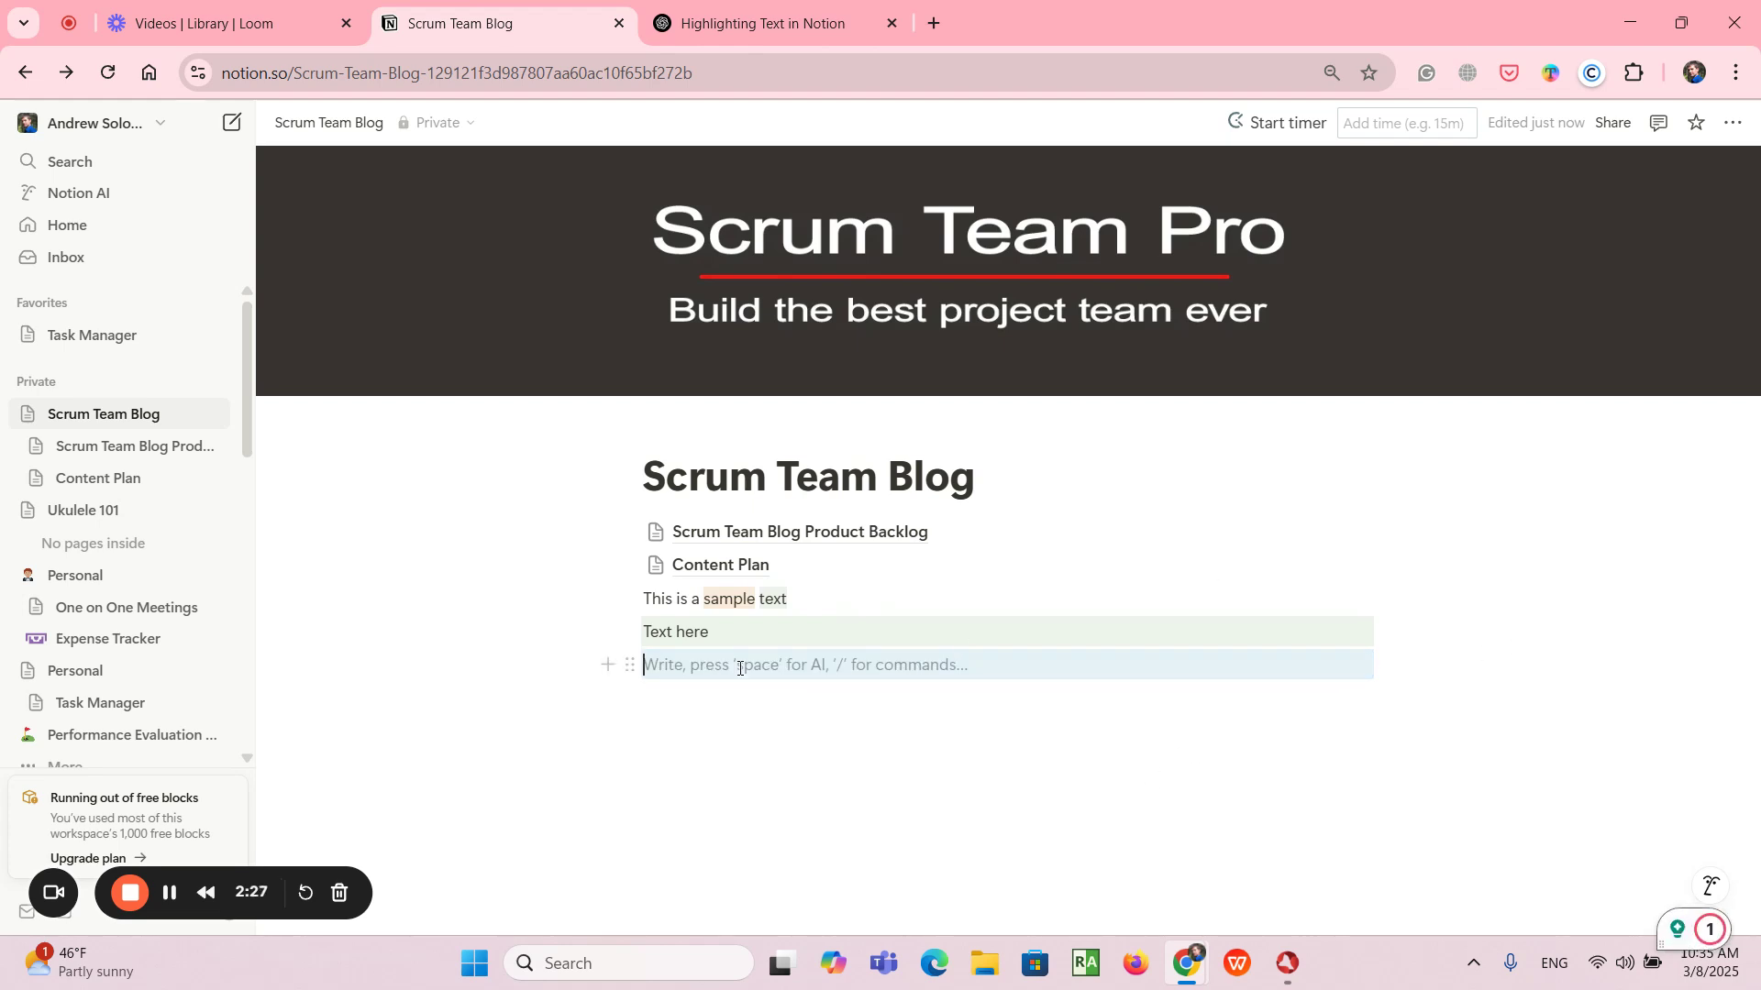
# - Add a new empty block below the blue one and reset it to the default background
pyautogui.click(705, 700)
pyautogui.click(1436, 683)
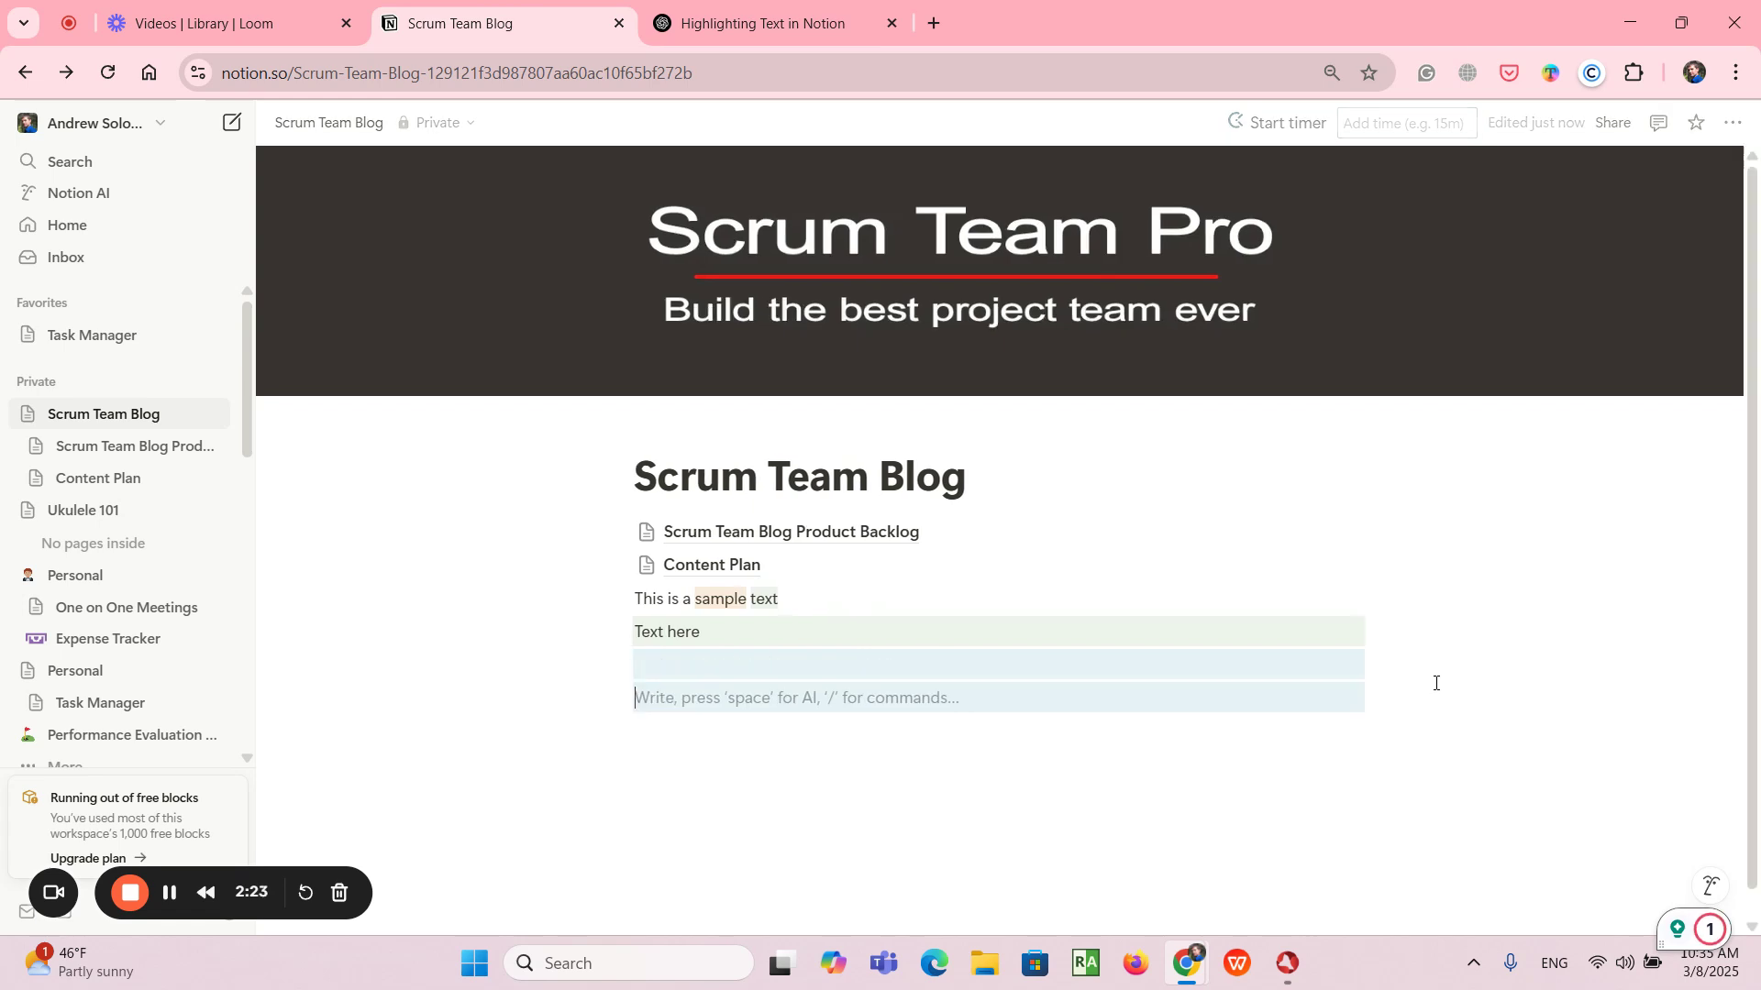
pyautogui.press('Return')
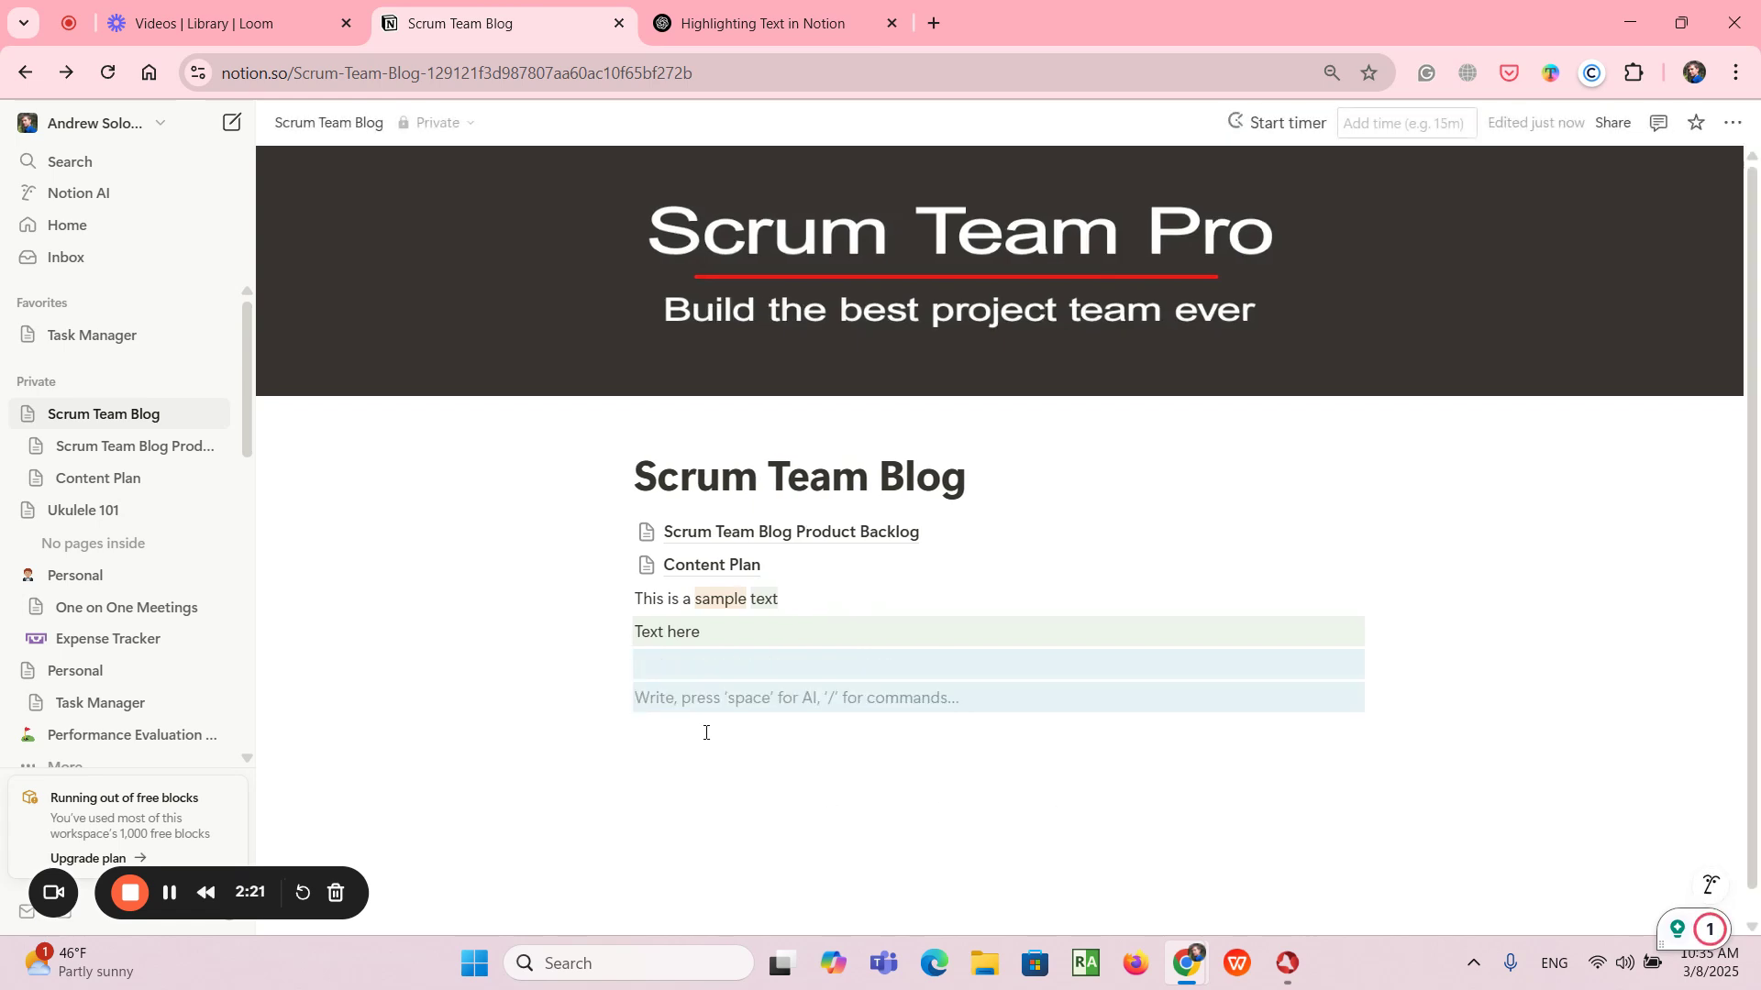
pyautogui.click(621, 700)
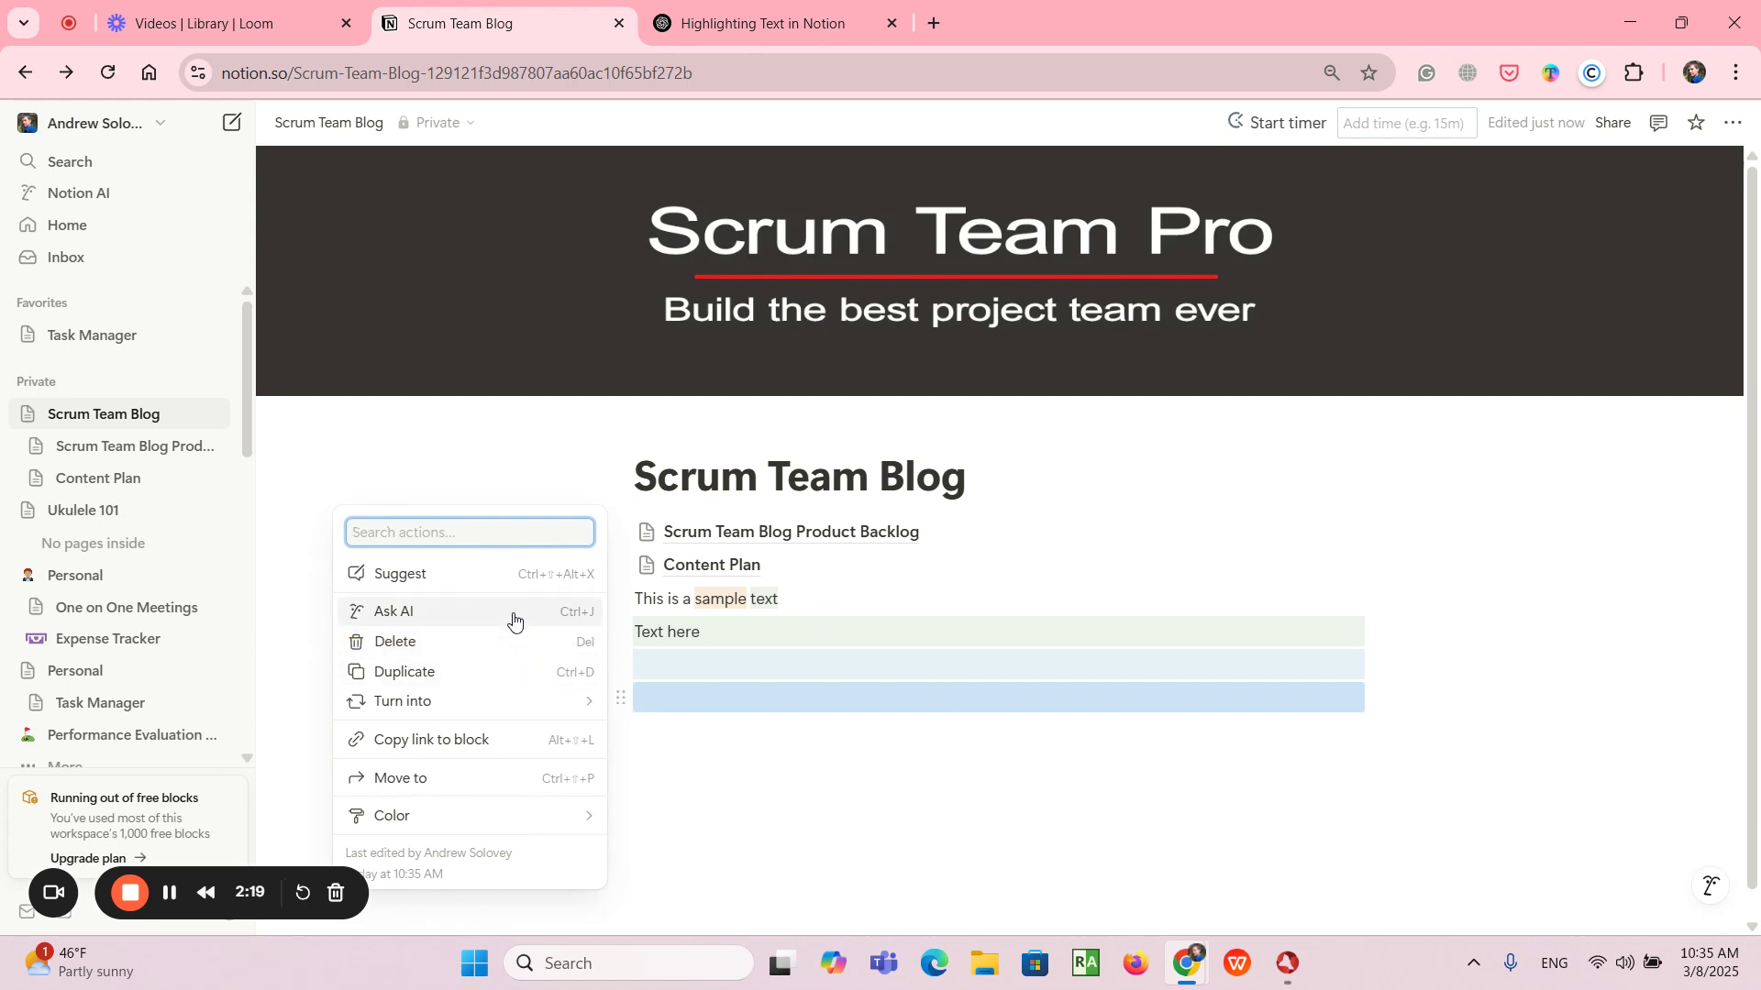
pyautogui.moveTo(490, 816)
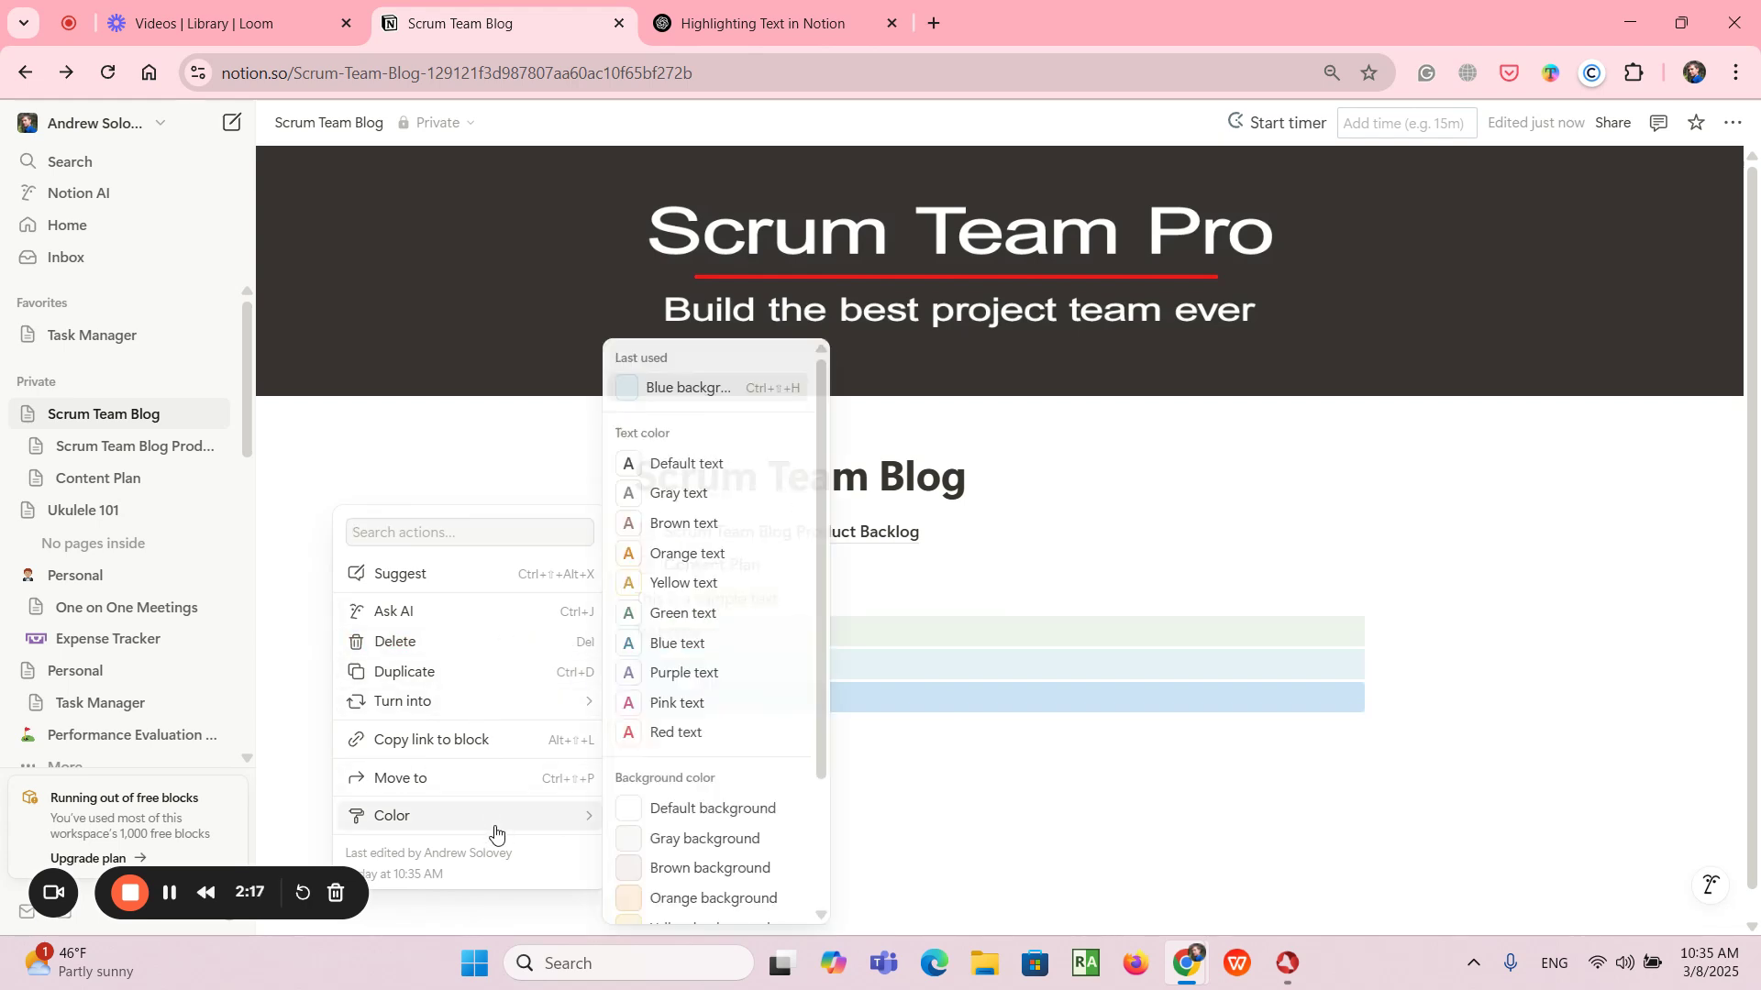
pyautogui.click(713, 808)
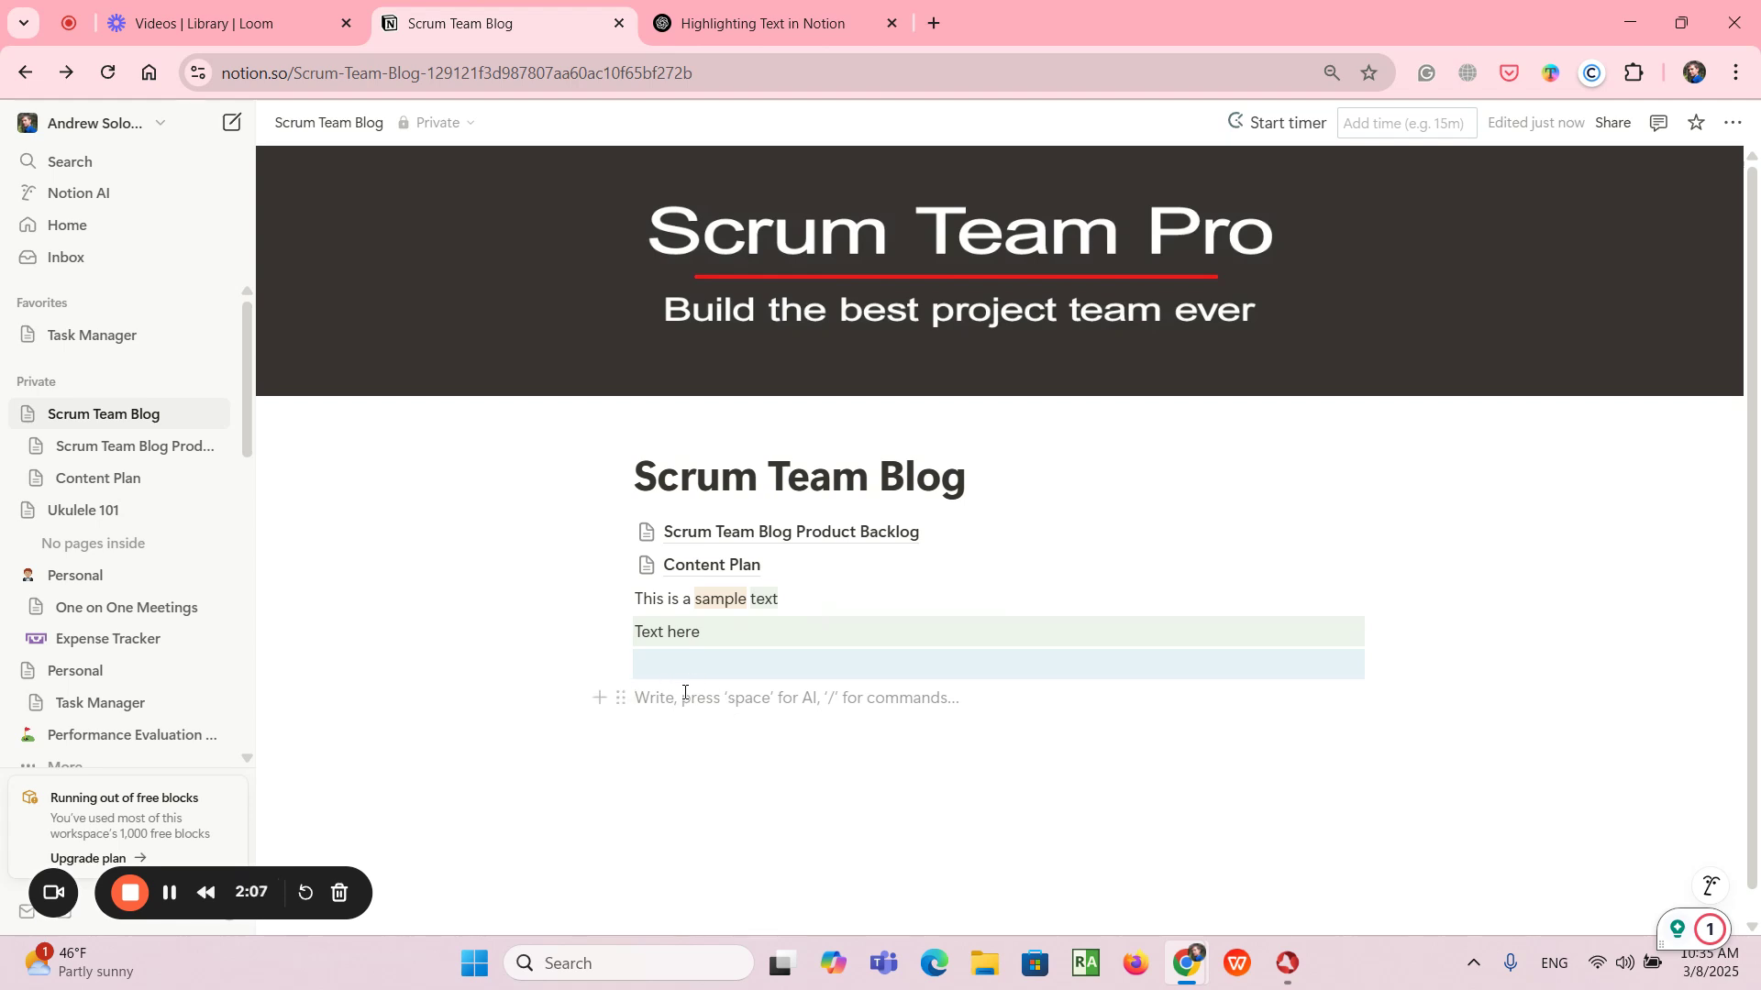
# - Insert a callout block in the empty line below the blue block
pyautogui.write('/')
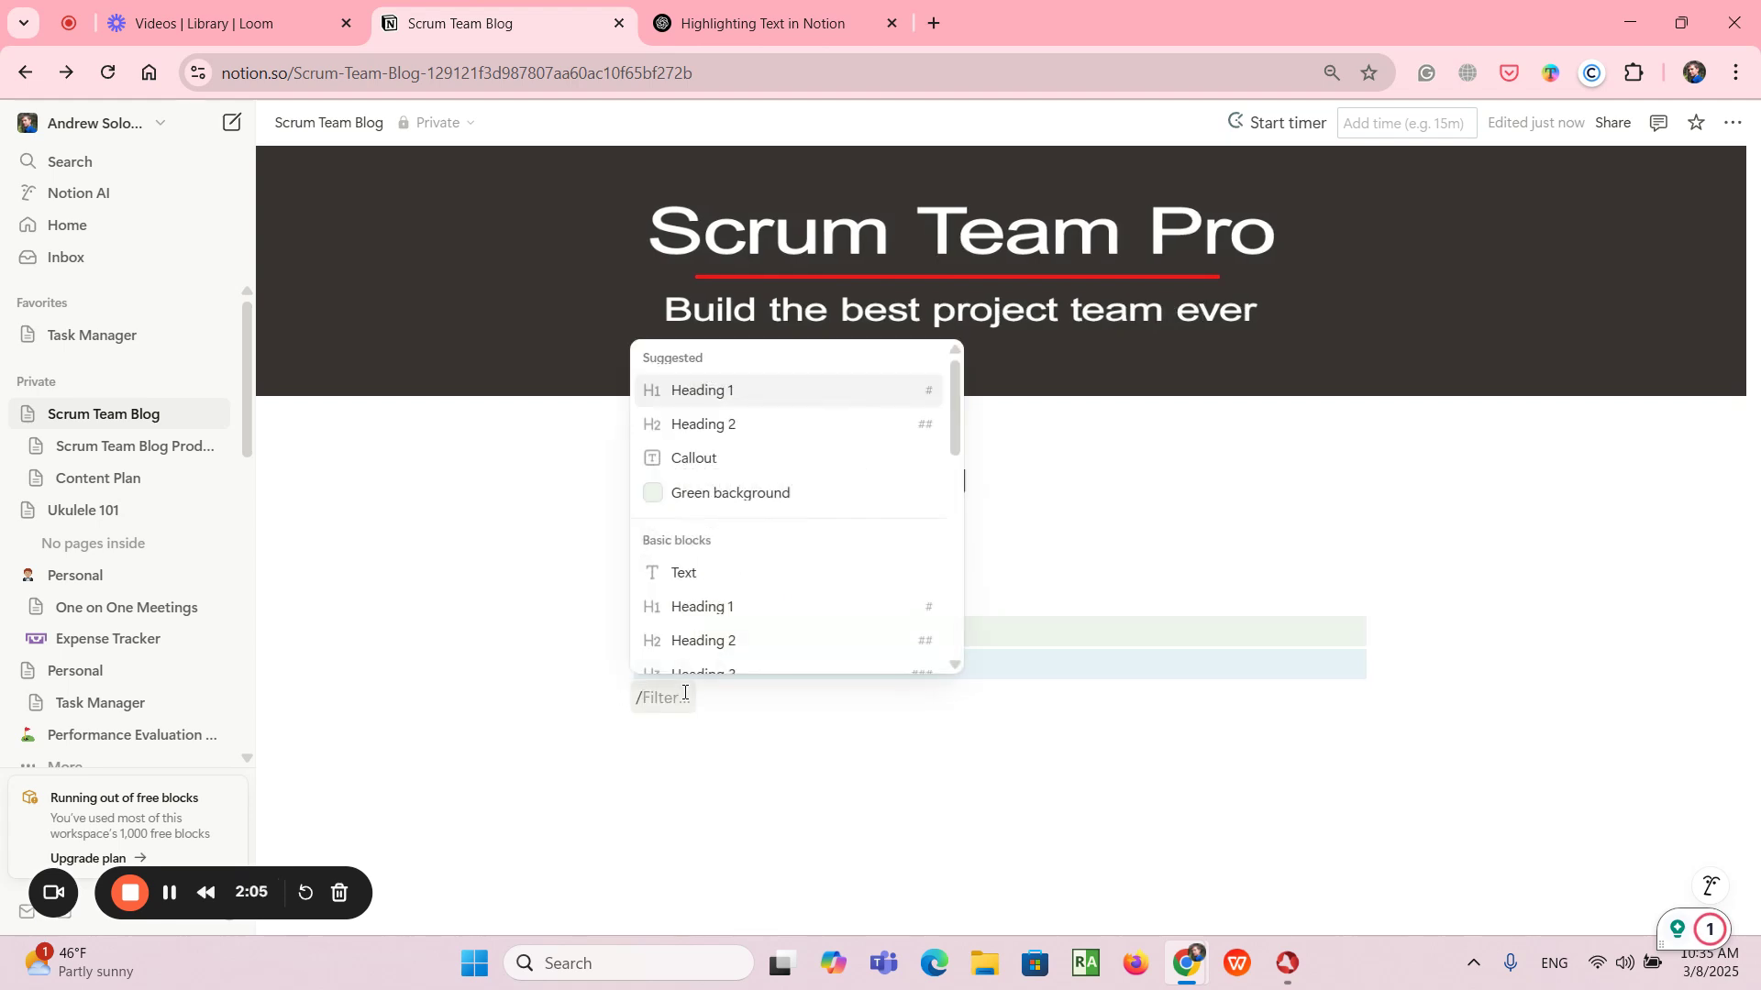
pyautogui.write('call')
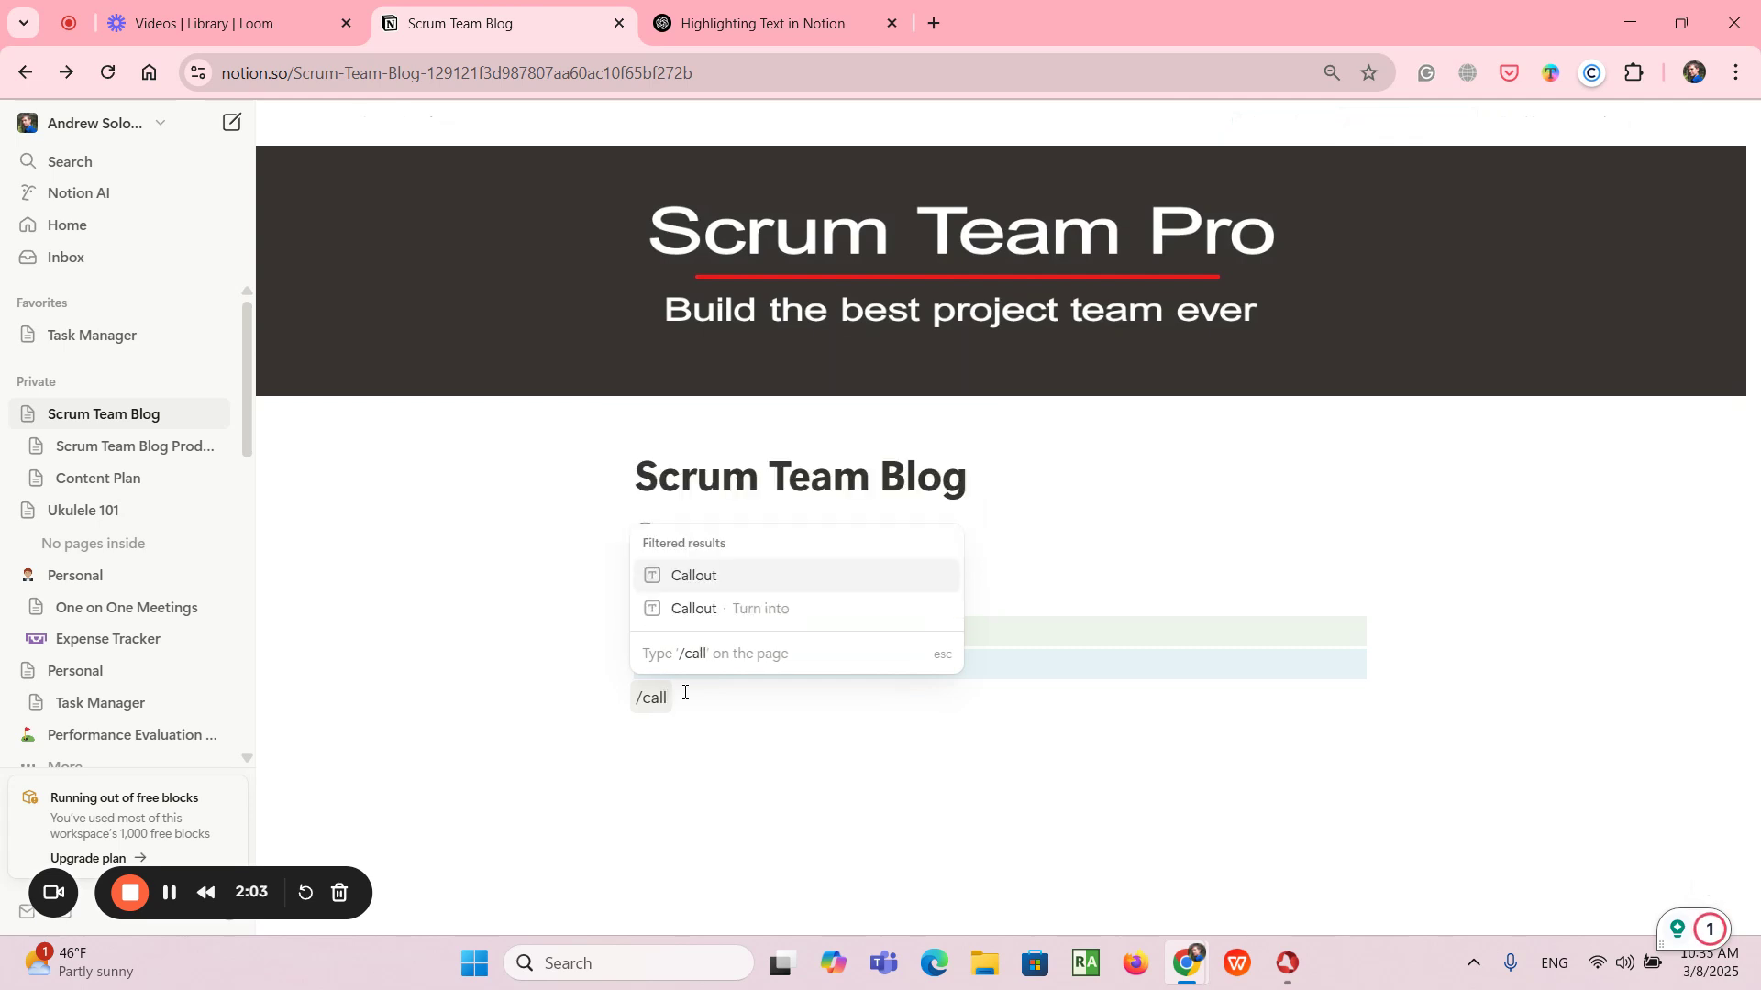
pyautogui.click(714, 587)
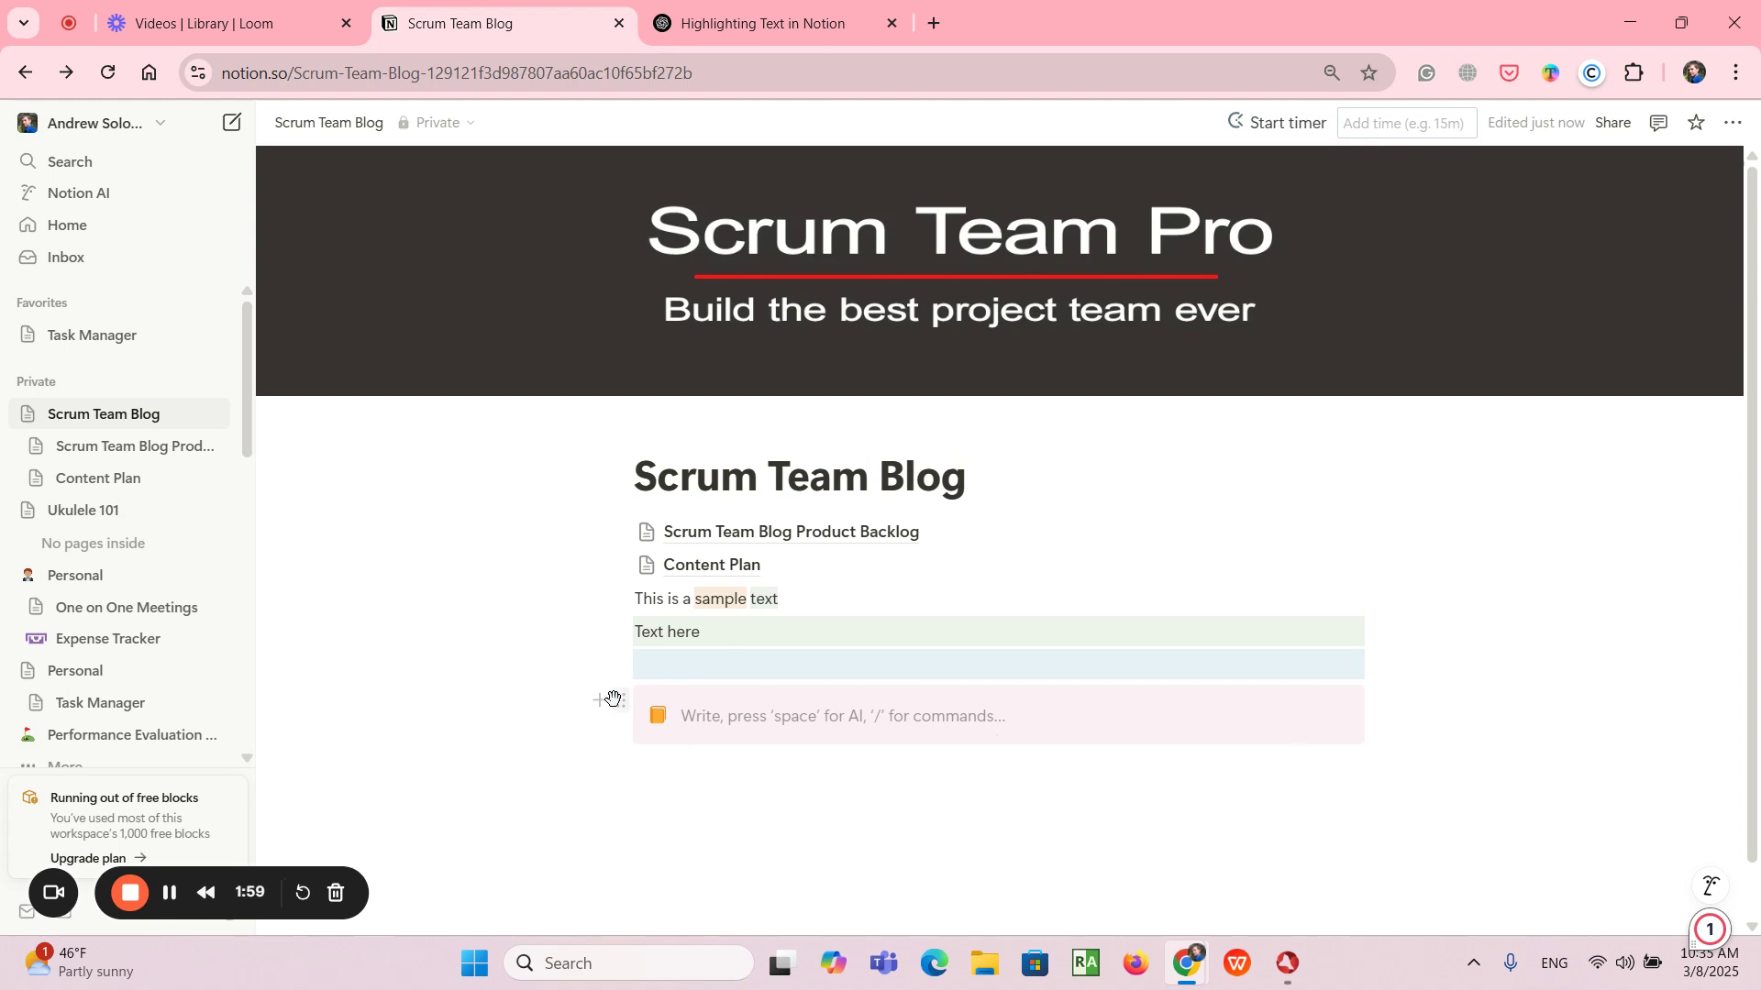
pyautogui.click(794, 768)
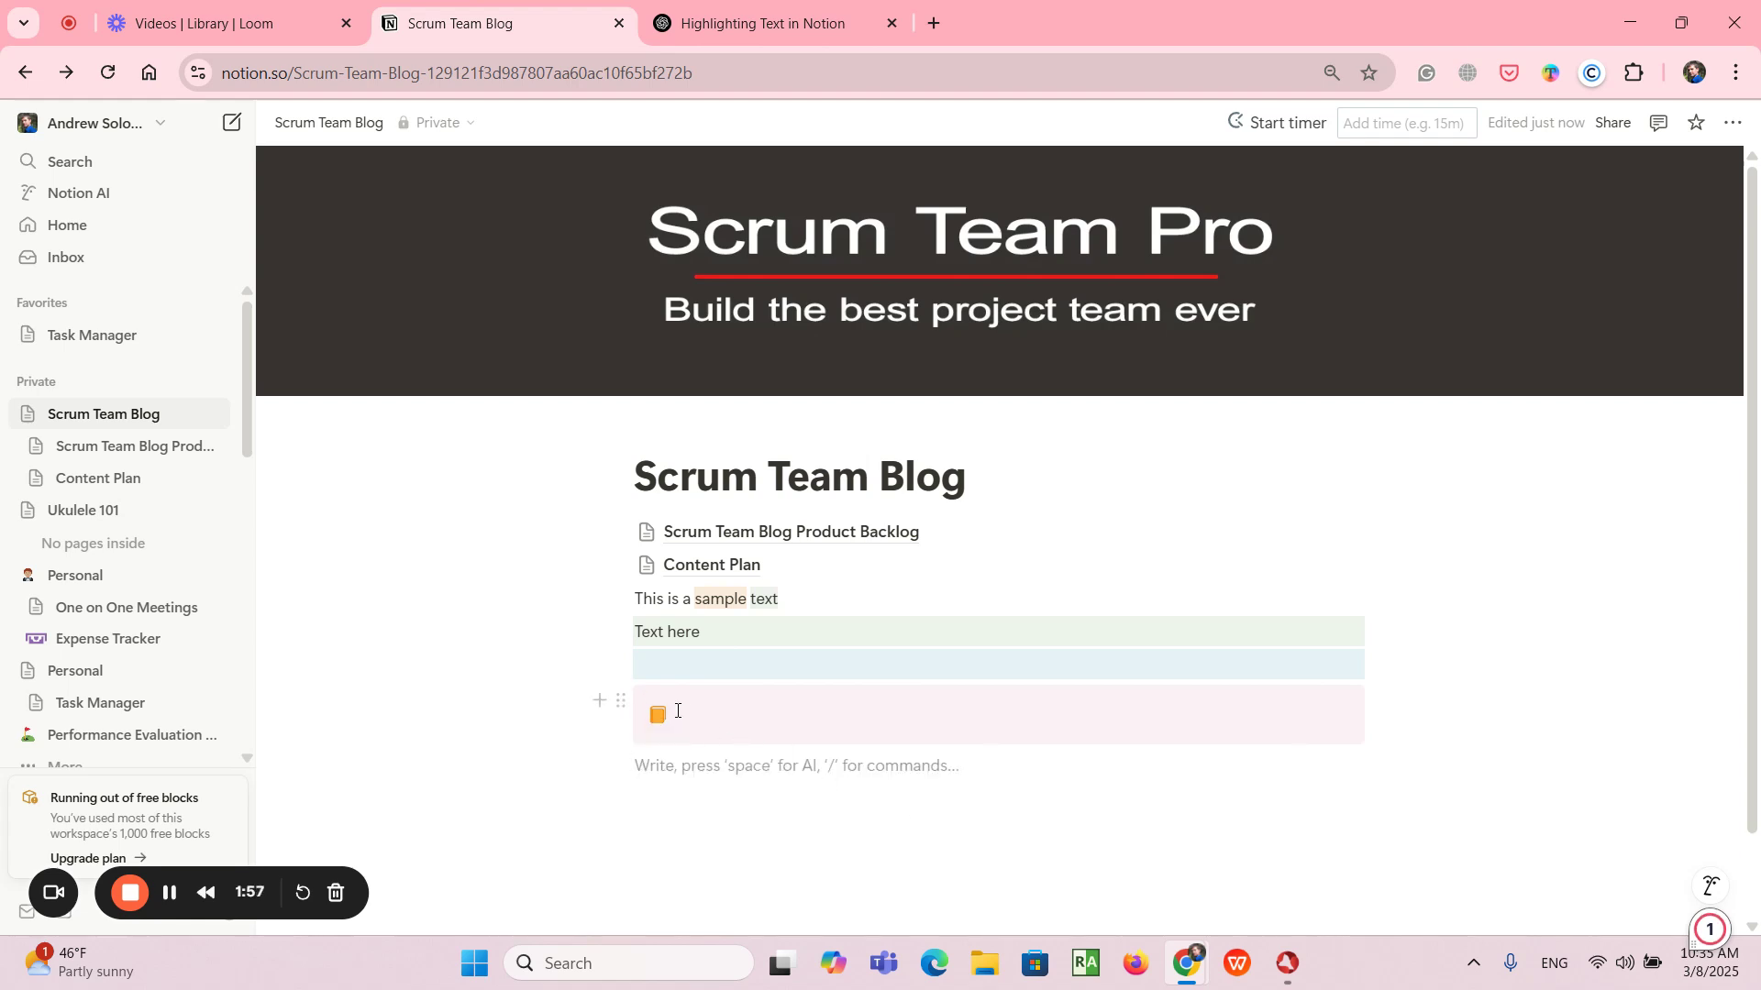
pyautogui.click(621, 702)
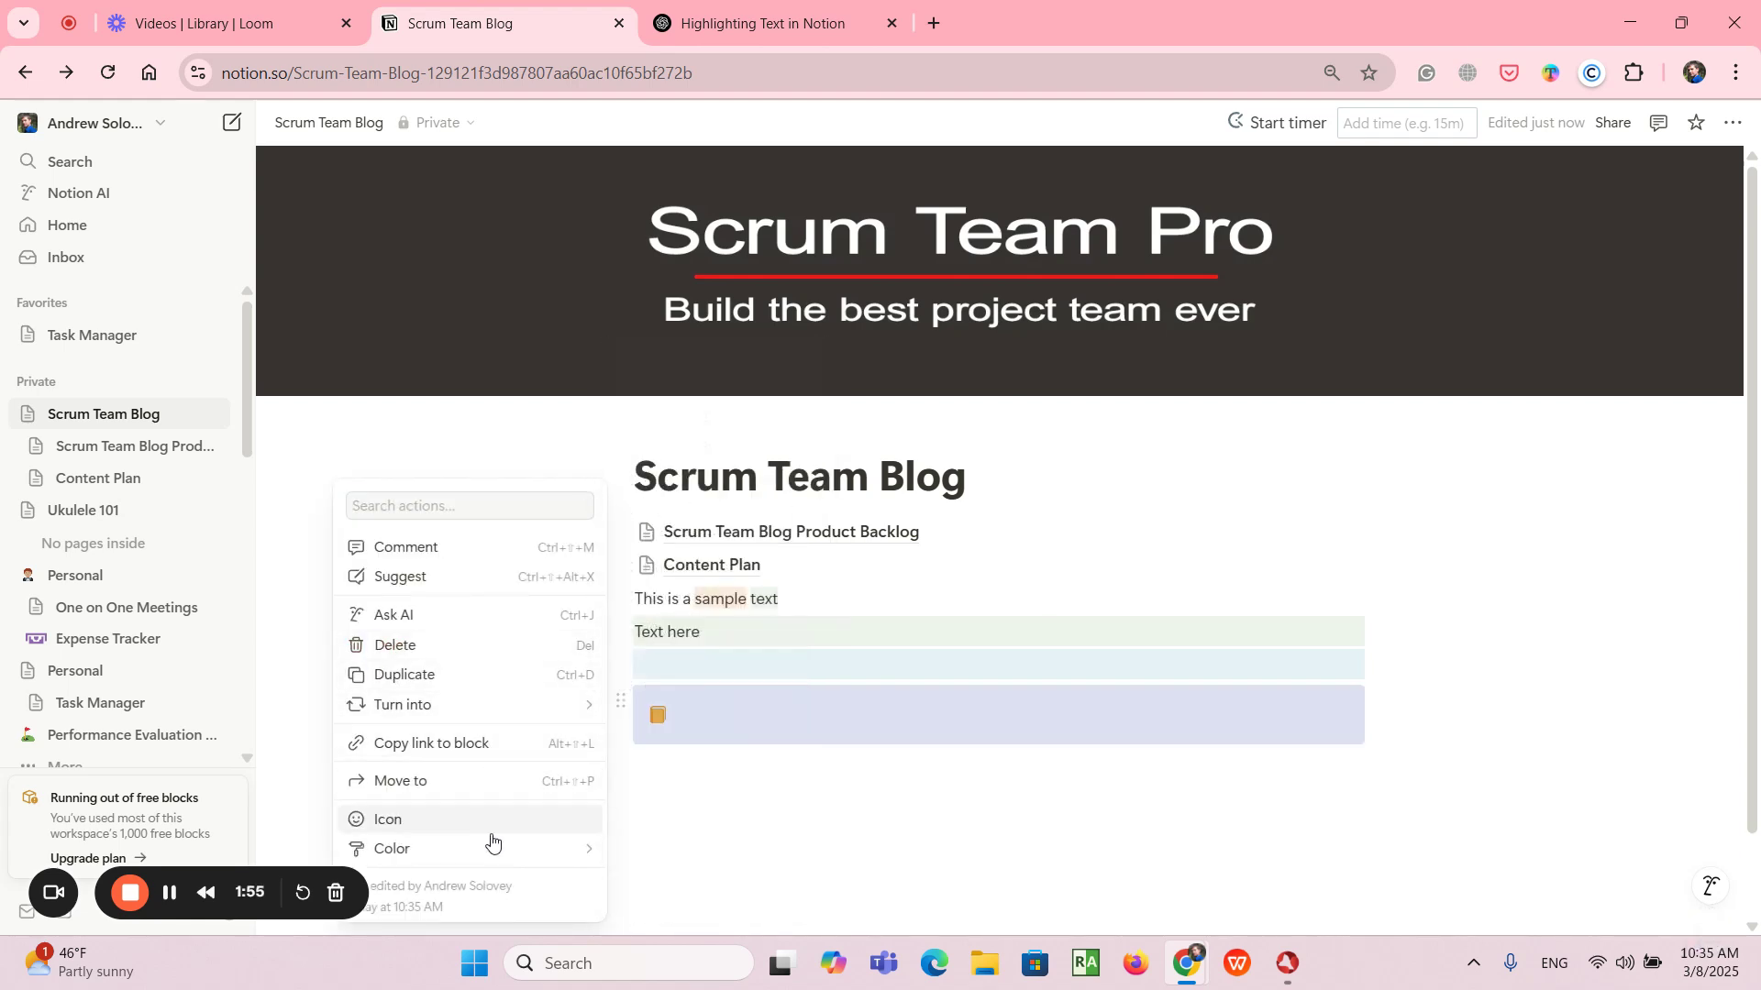
pyautogui.moveTo(510, 849)
pyautogui.scroll(-1, 766, 879)
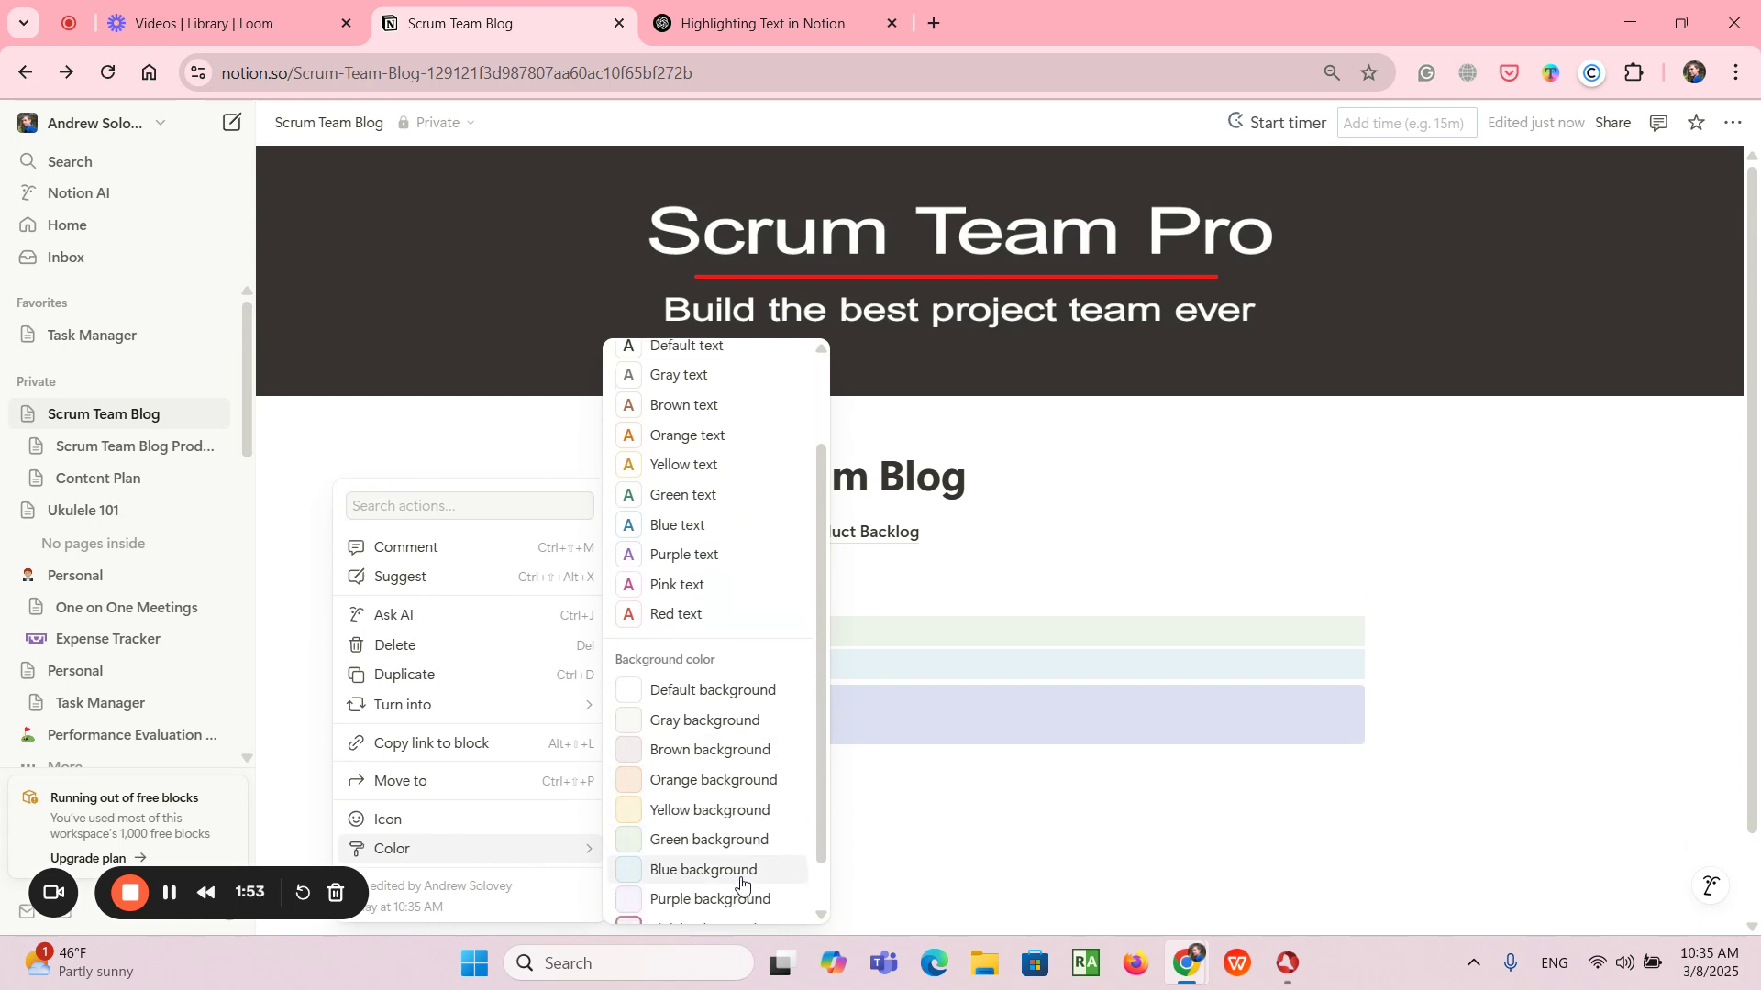
pyautogui.click(1198, 721)
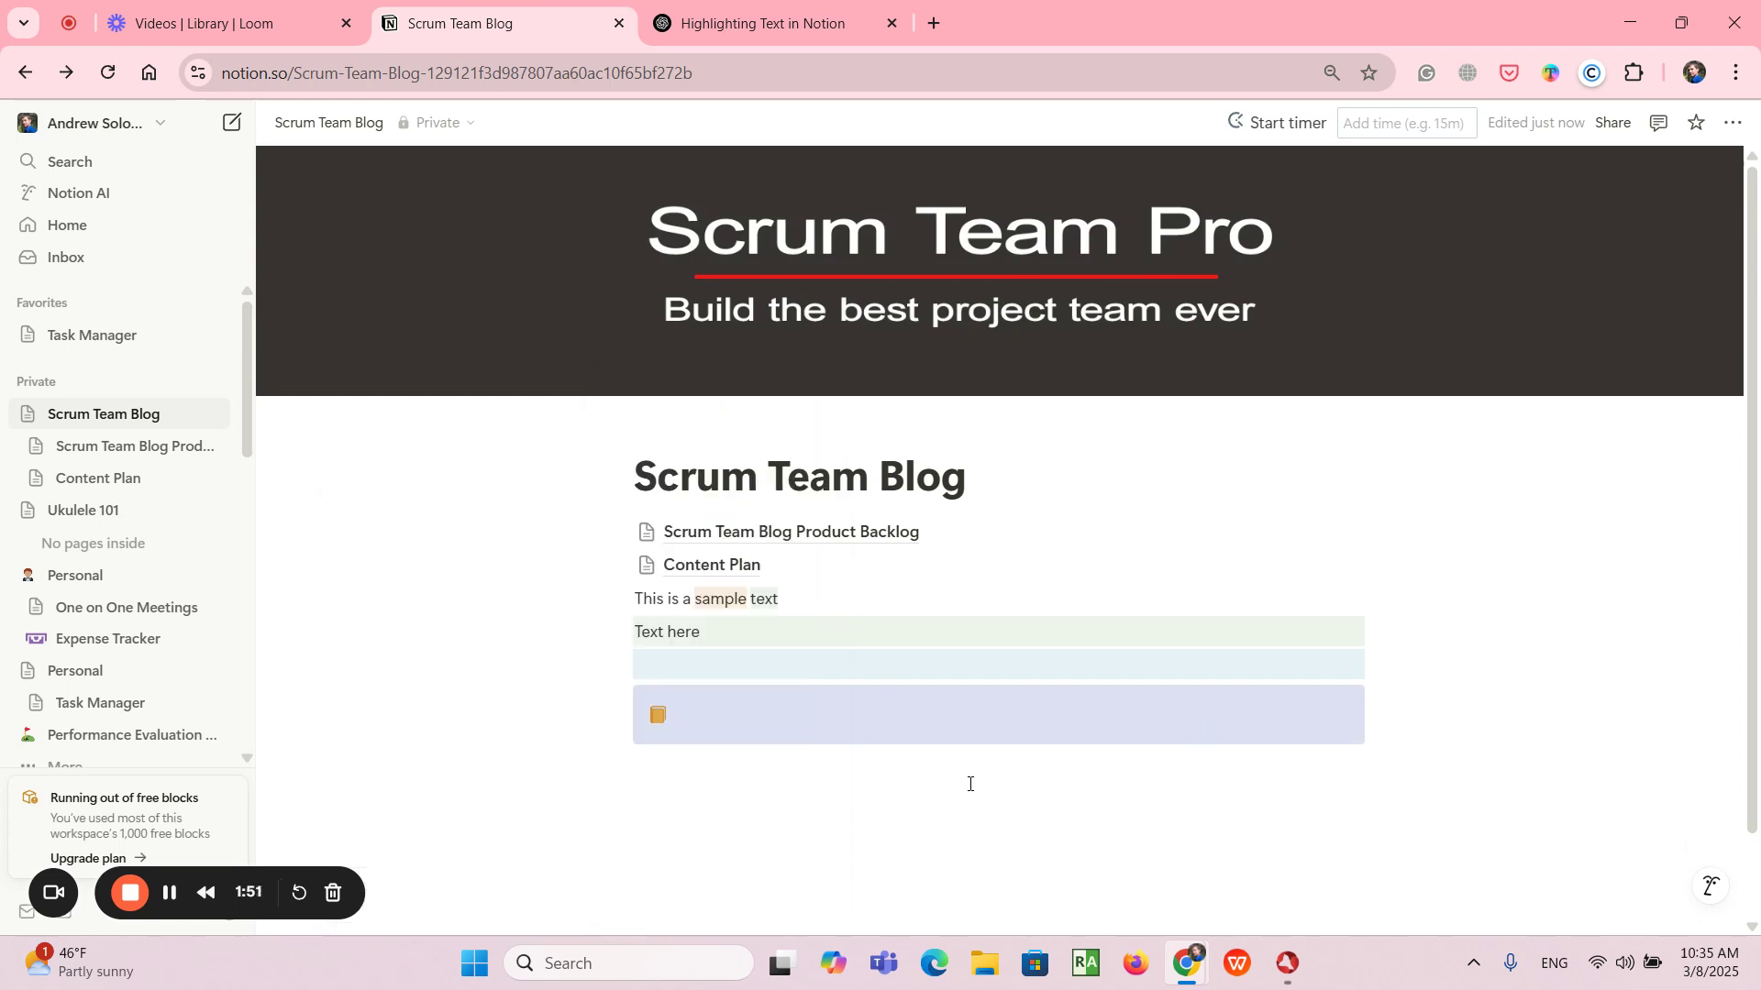
# - Enter "Some text here" in the callout block and finish the entry with a new line
pyautogui.scroll(-1, 849, 720)
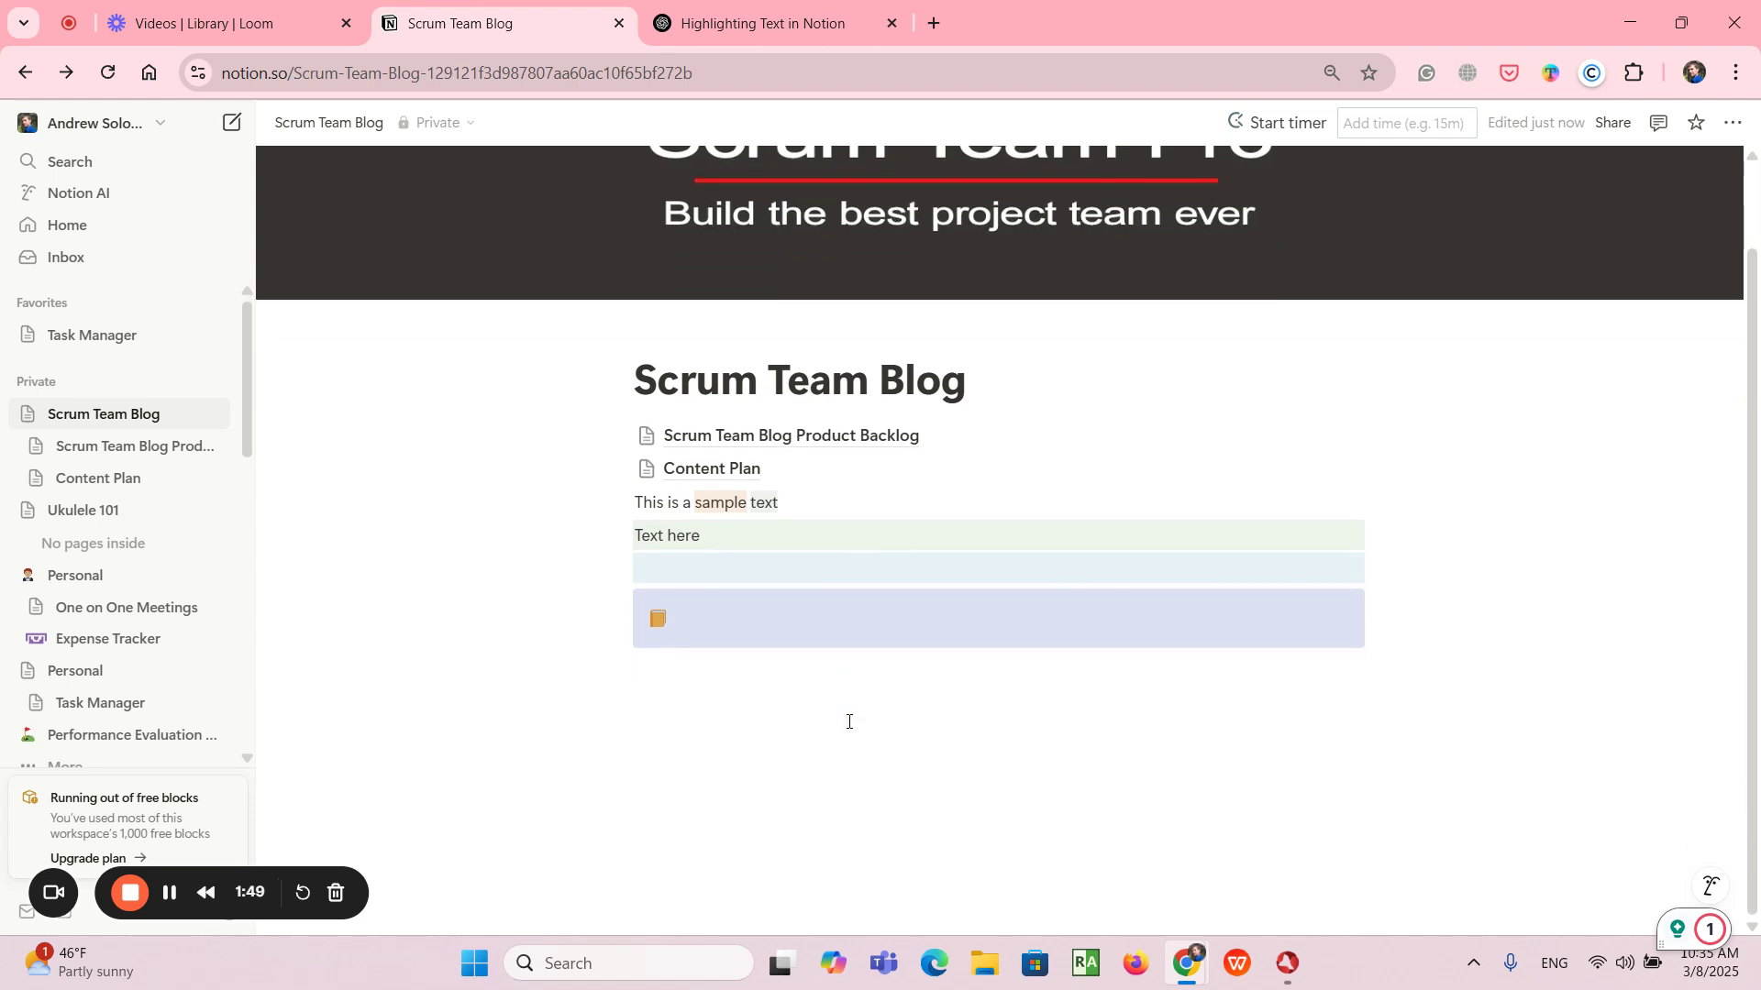
pyautogui.click(785, 621)
pyautogui.write('Som')
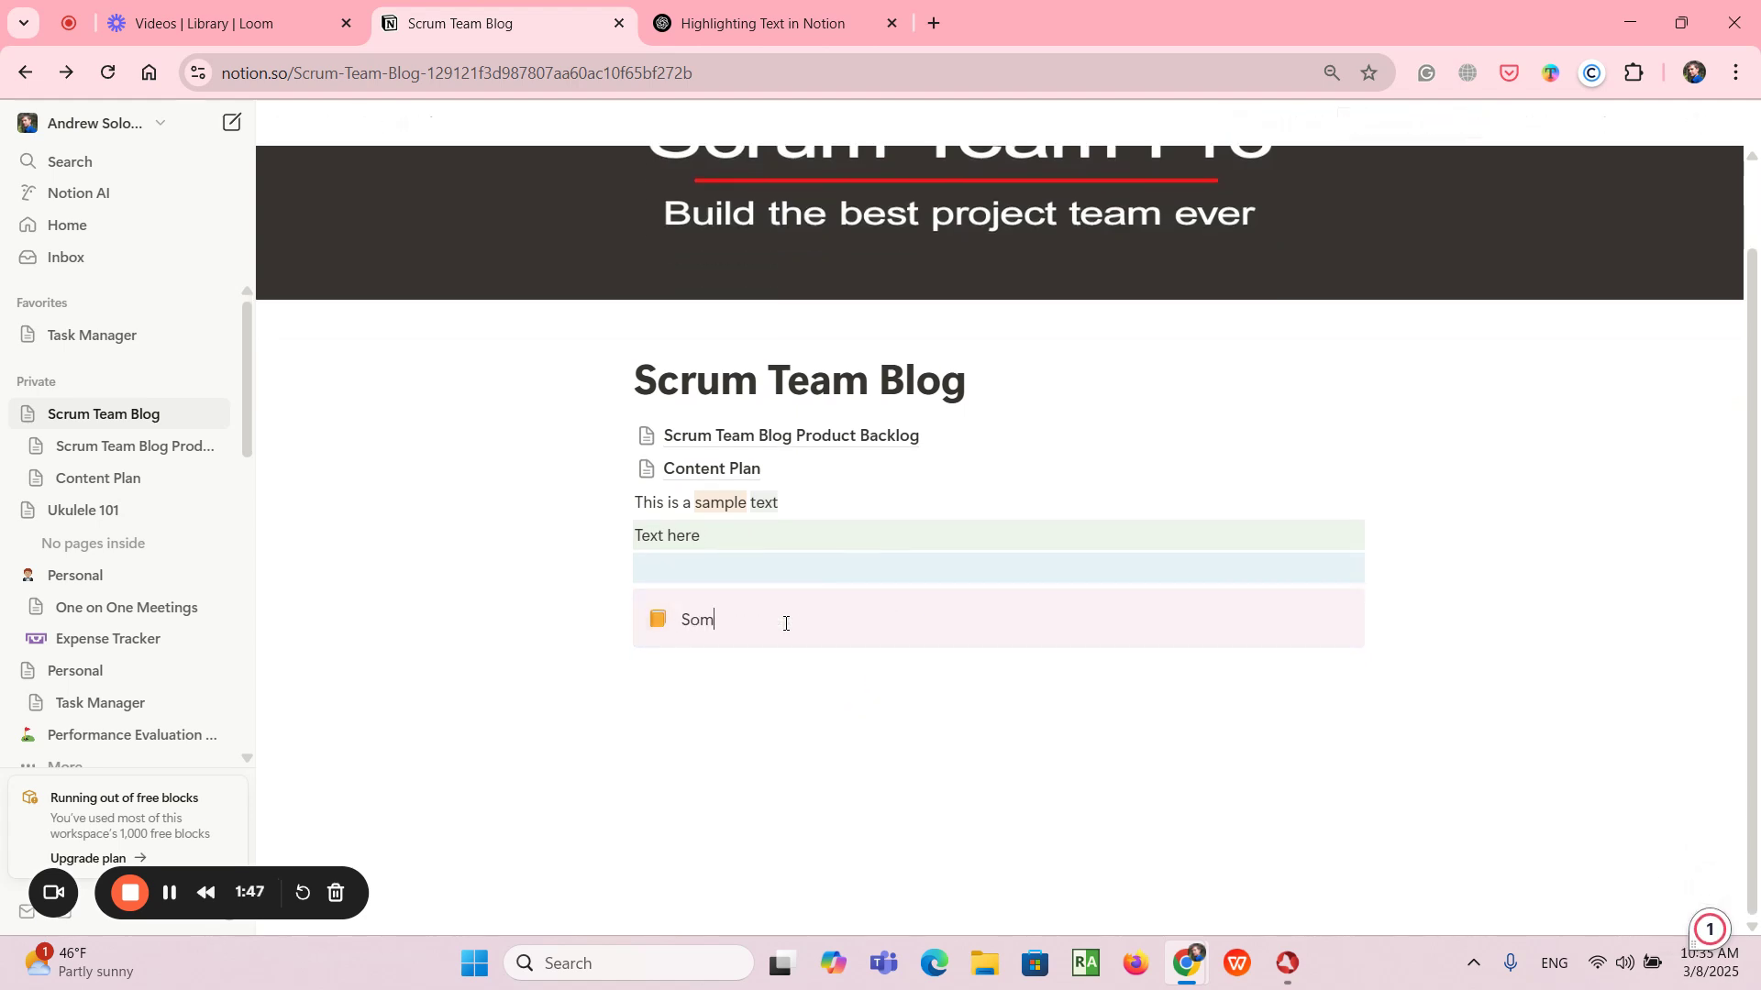
pyautogui.write('e text here')
pyautogui.press('Return')
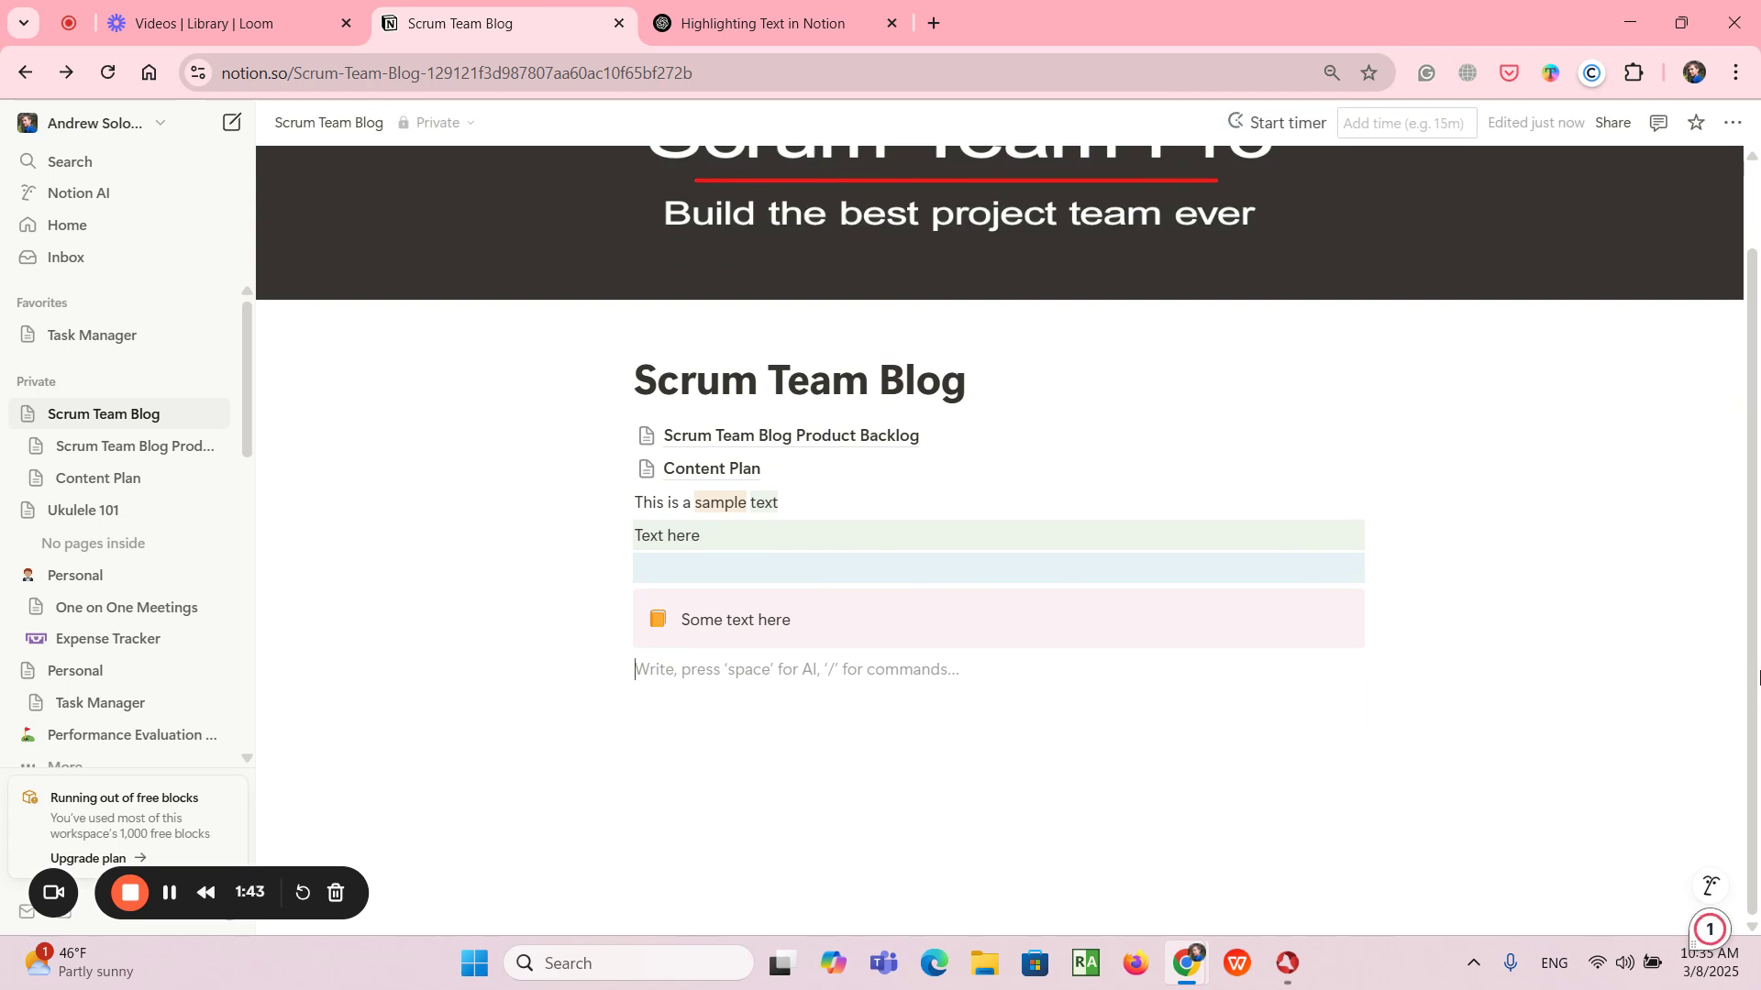